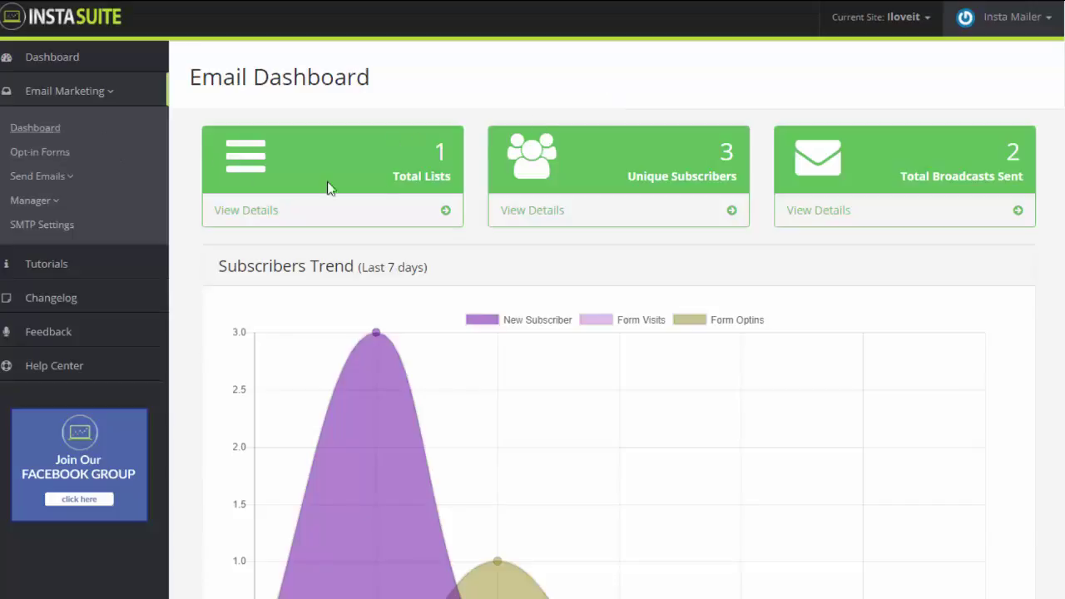
Look over the subscriber and broadcast trend charts on the email dashboard and open the overview of opt-in forms
scroll(375, 245, down, 5)
scroll(408, 310, down, 5)
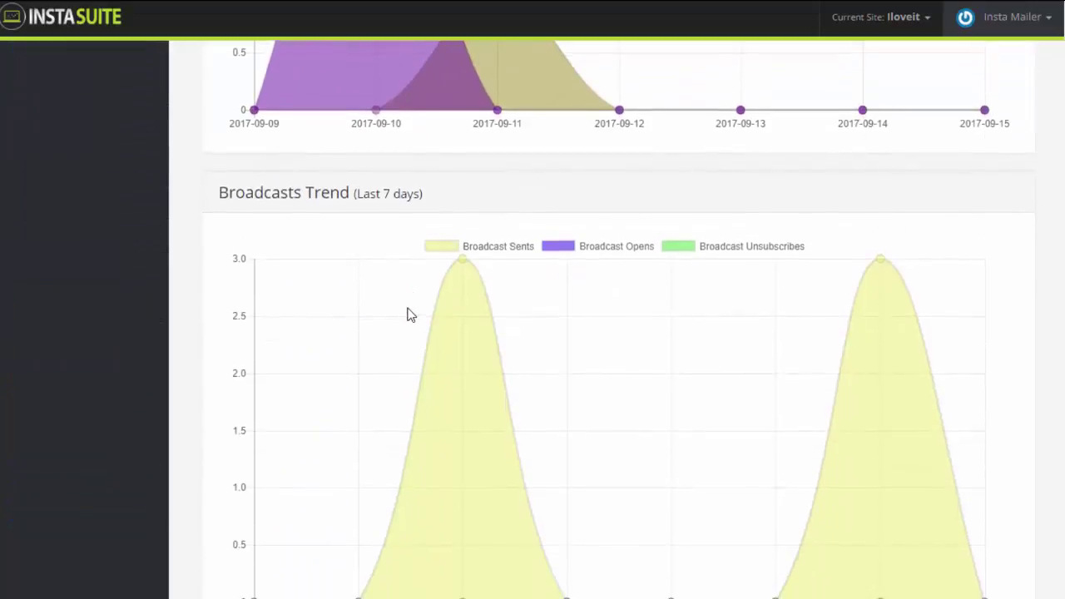
scroll(410, 324, up, 2)
scroll(410, 330, up, 8)
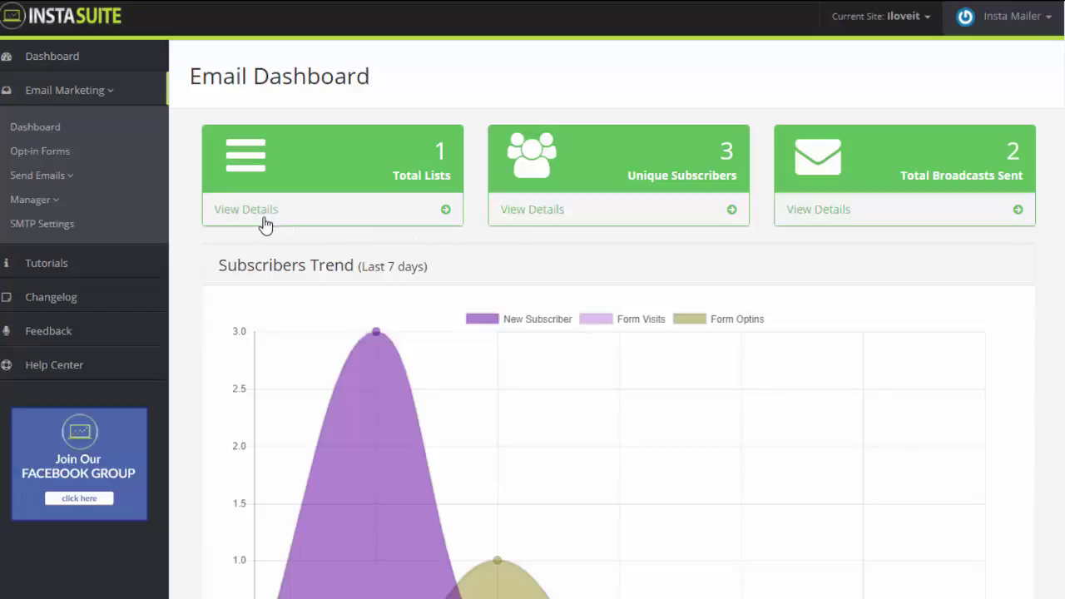
click(53, 158)
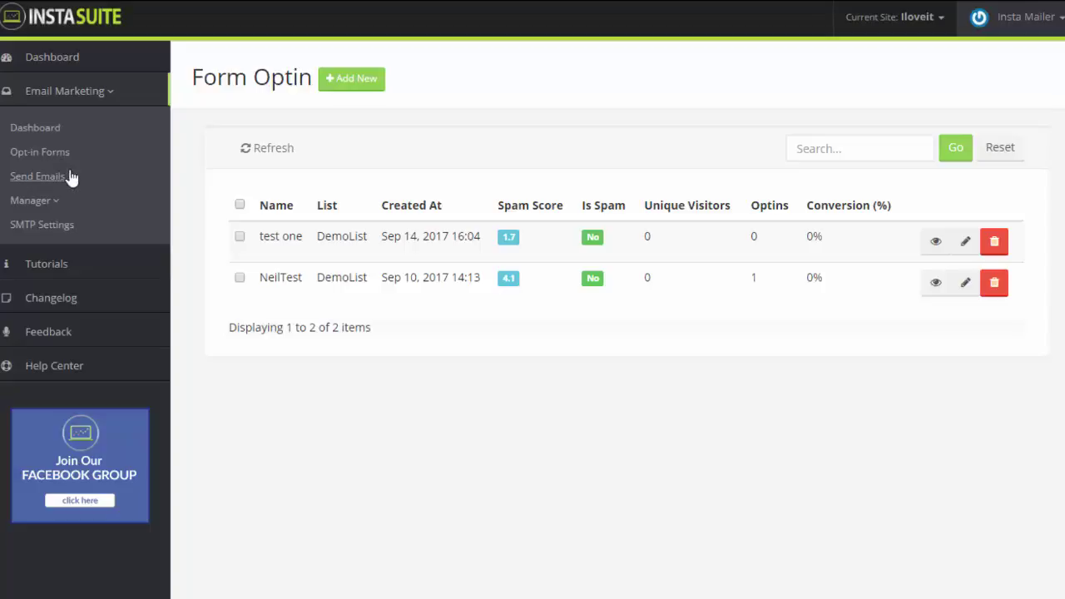
Start a new mailing list in the list manager and name it InstaMailer_Customers
click(59, 204)
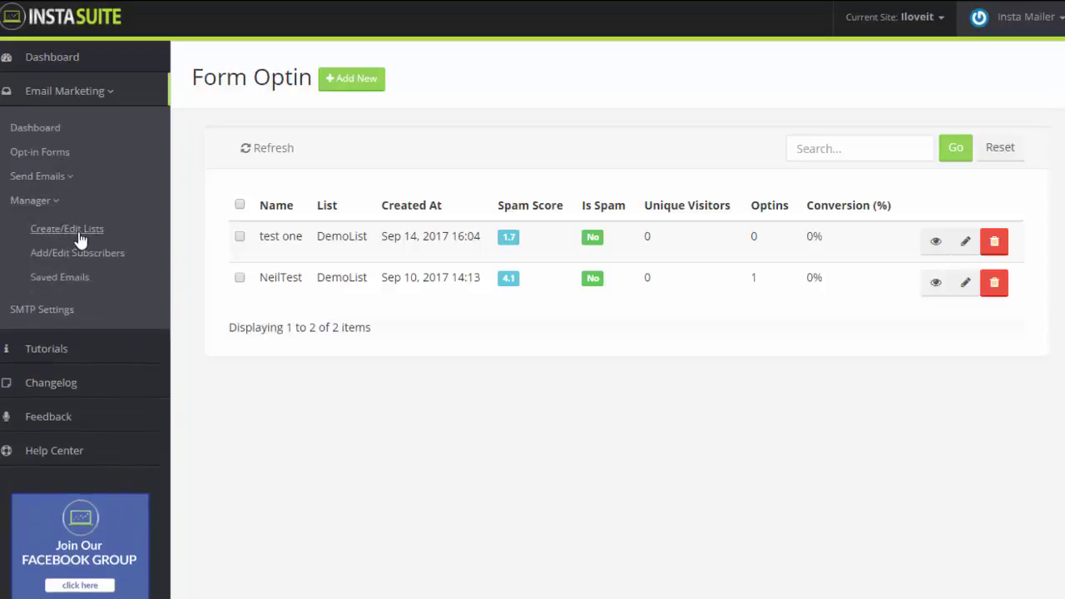
click(82, 233)
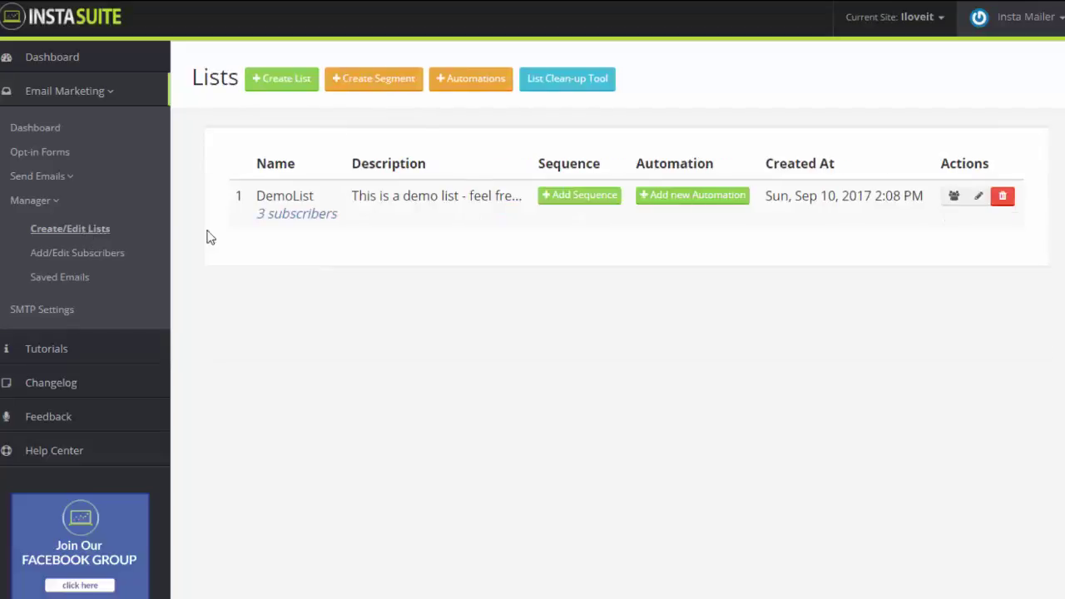
click(293, 83)
text(InstaM)
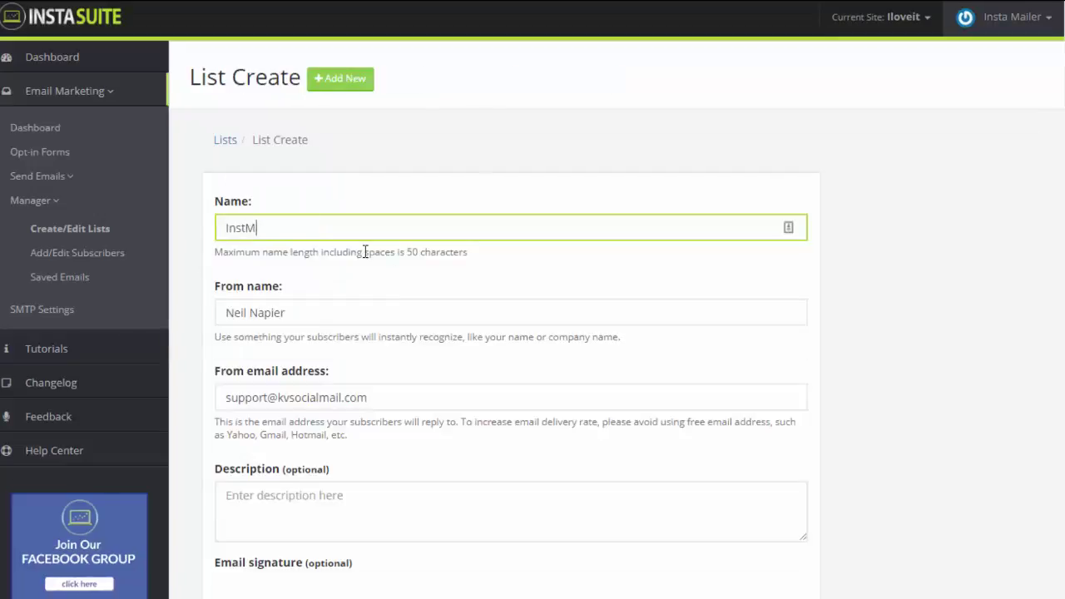
text(ailer_Customers)
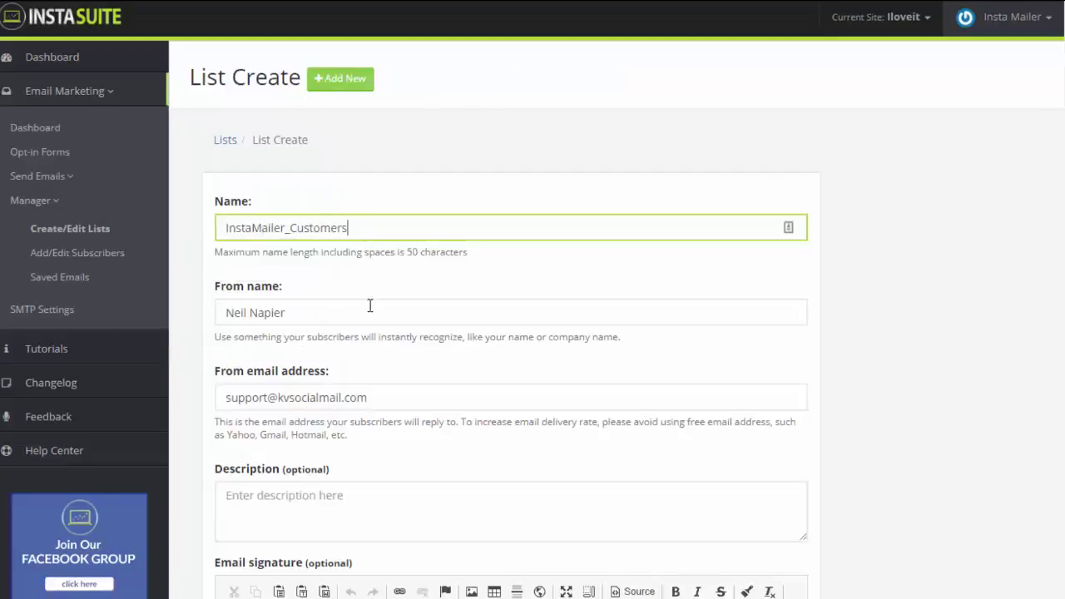
Keep the preset sender name and email address, leave the description and signature empty, and submit the new list
click(369, 305)
click(376, 395)
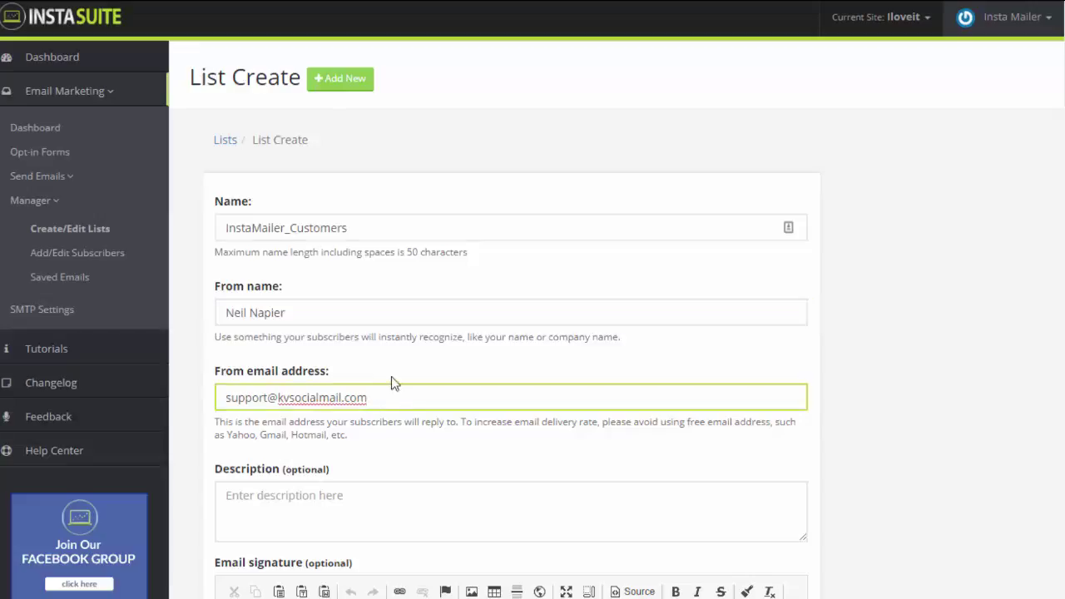
click(393, 376)
scroll(395, 381, down, 3)
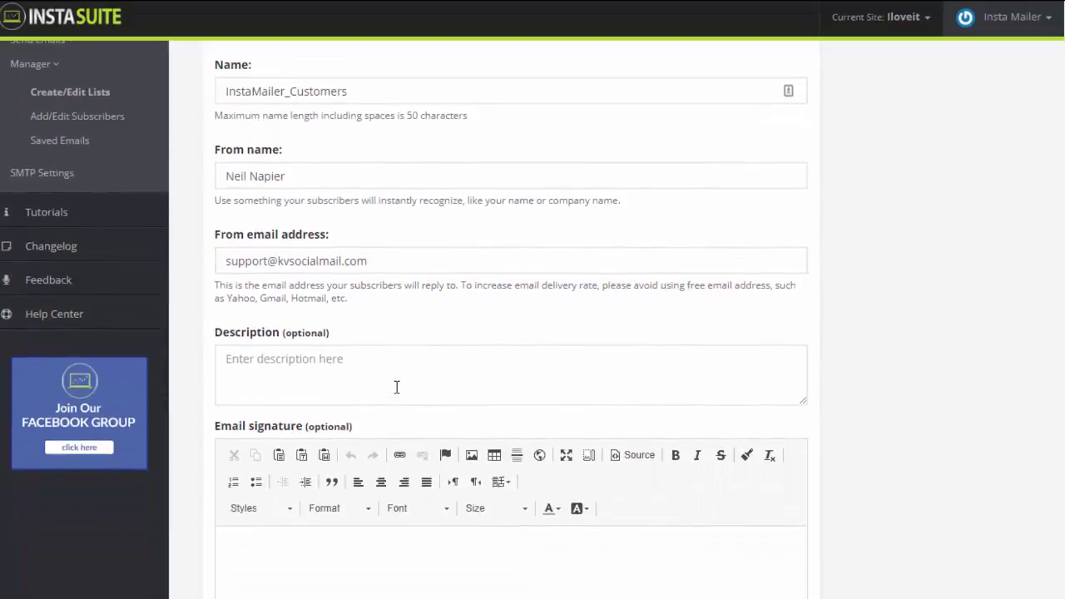
middle_click(396, 388)
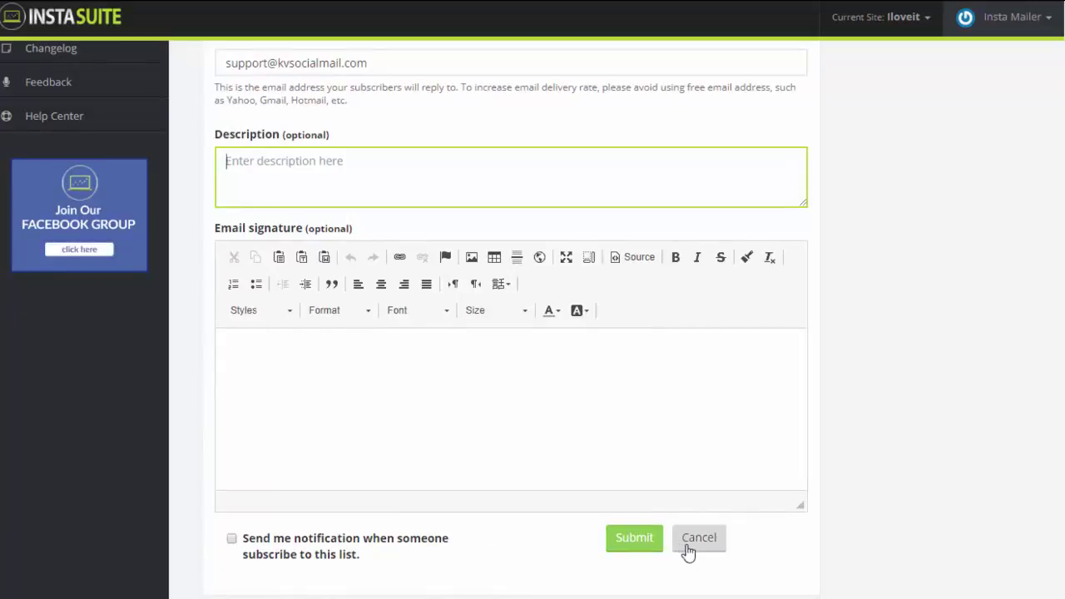
click(634, 550)
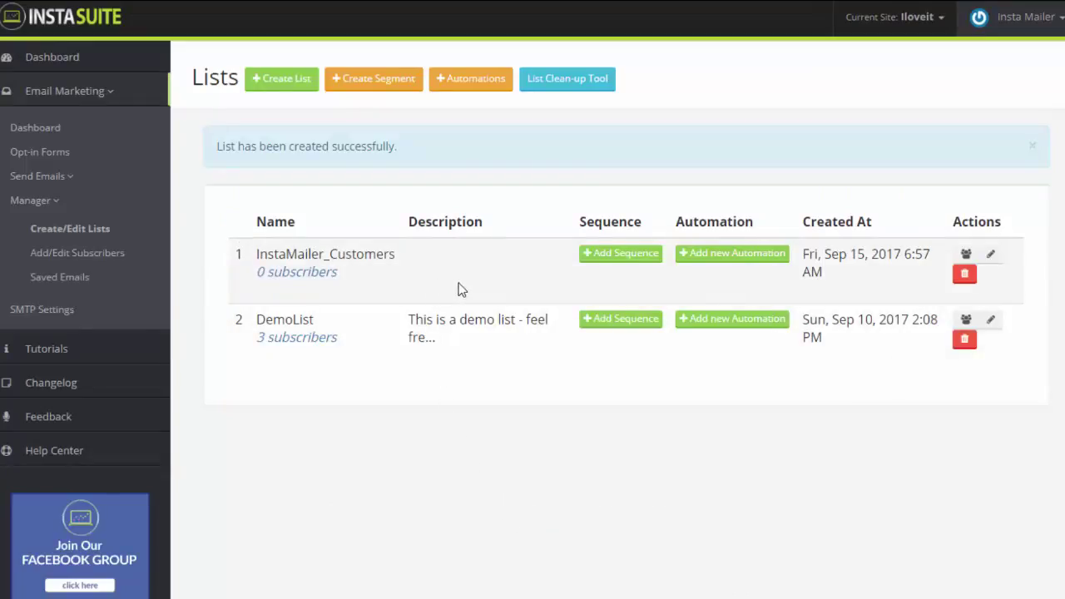
Create an email sequence named "Initiation series" with the preset DemoList as its list
click(607, 263)
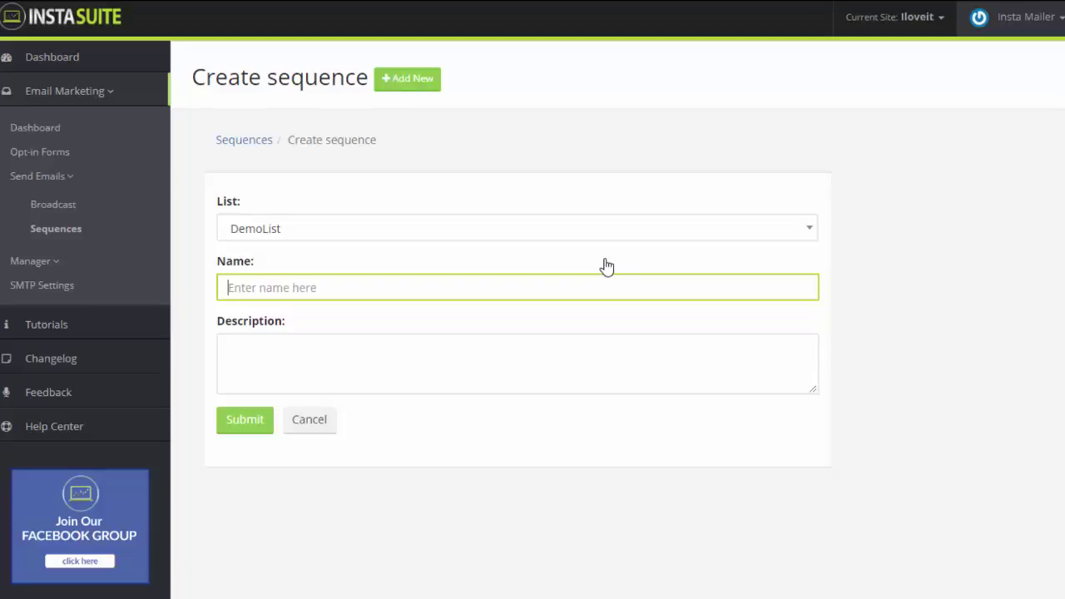
text(Initiation series)
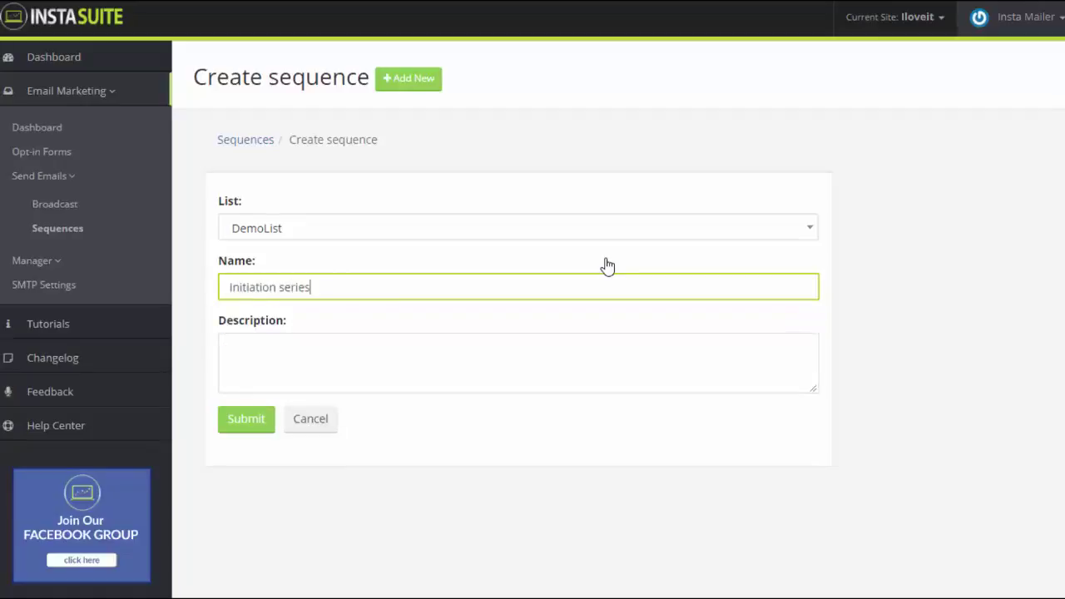
click(264, 423)
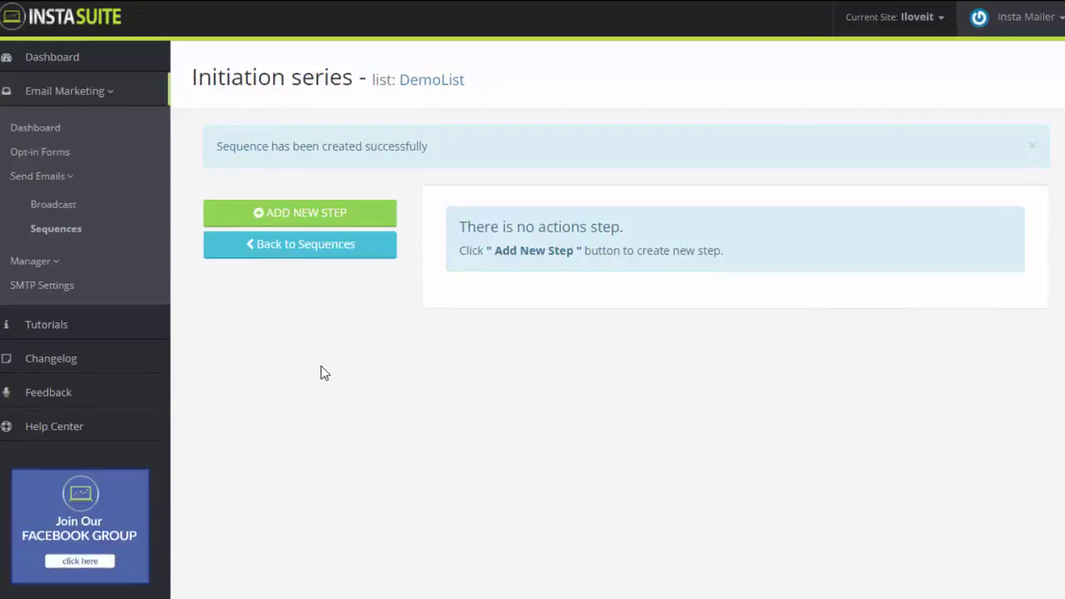
Add a step to the Initiation series with the preset 0-day trigger and default email content, and save it
click(321, 216)
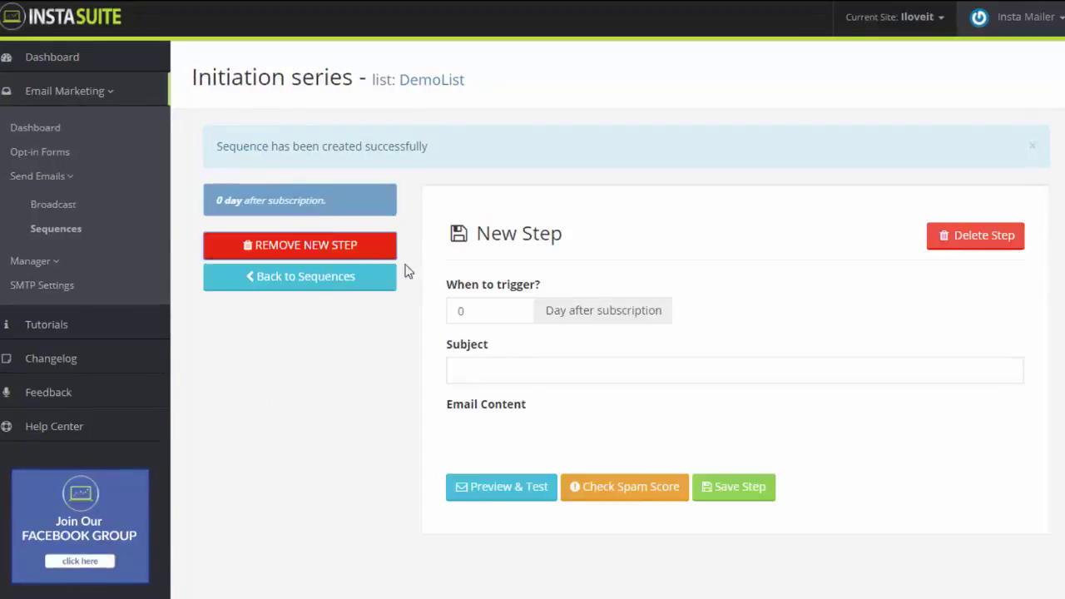
scroll(848, 383, down, 2)
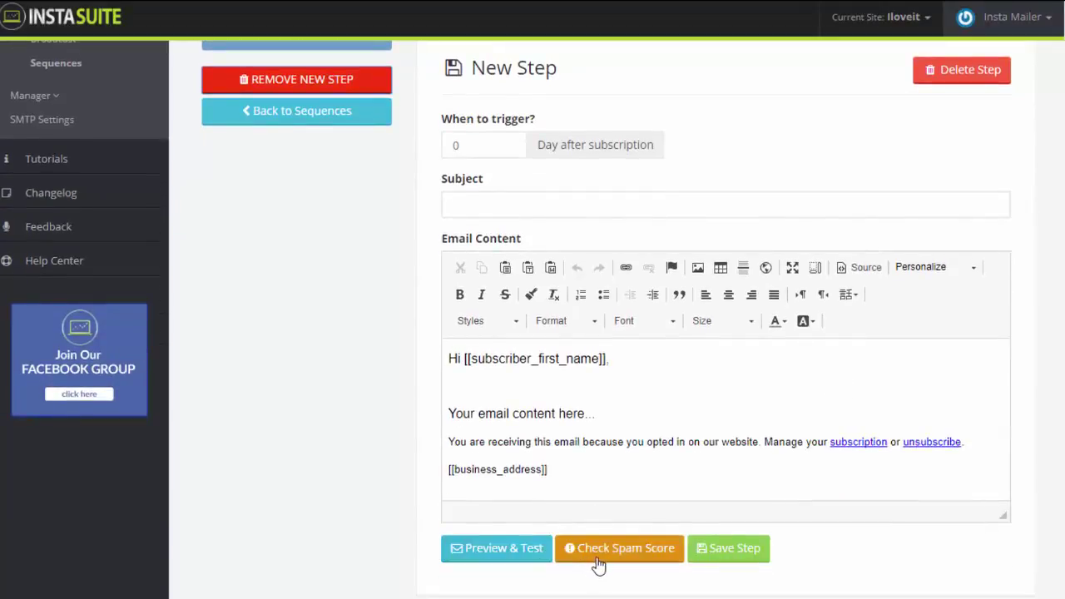
click(722, 549)
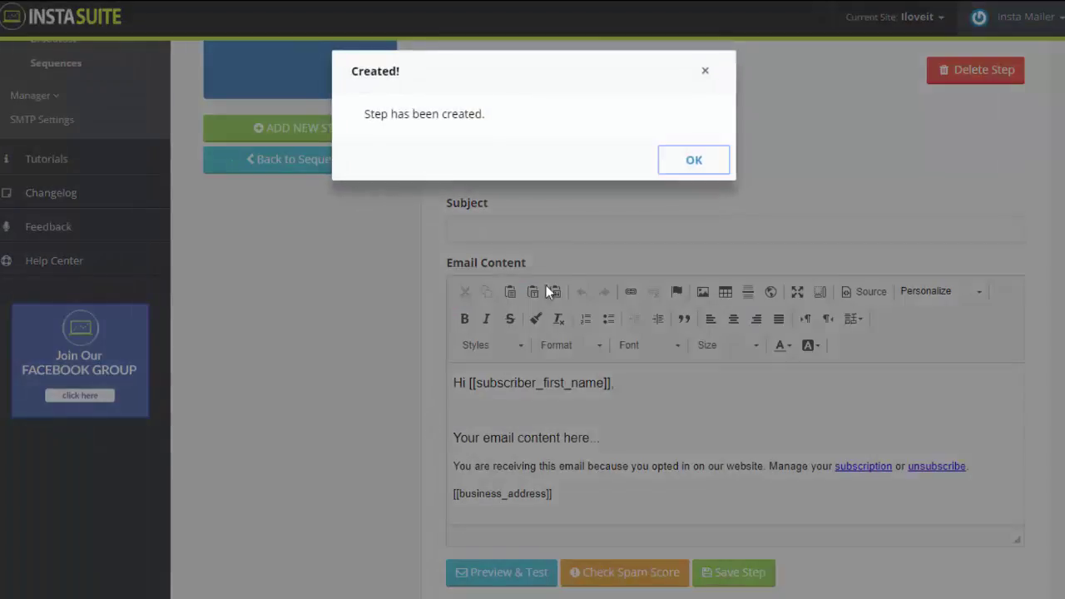
click(697, 168)
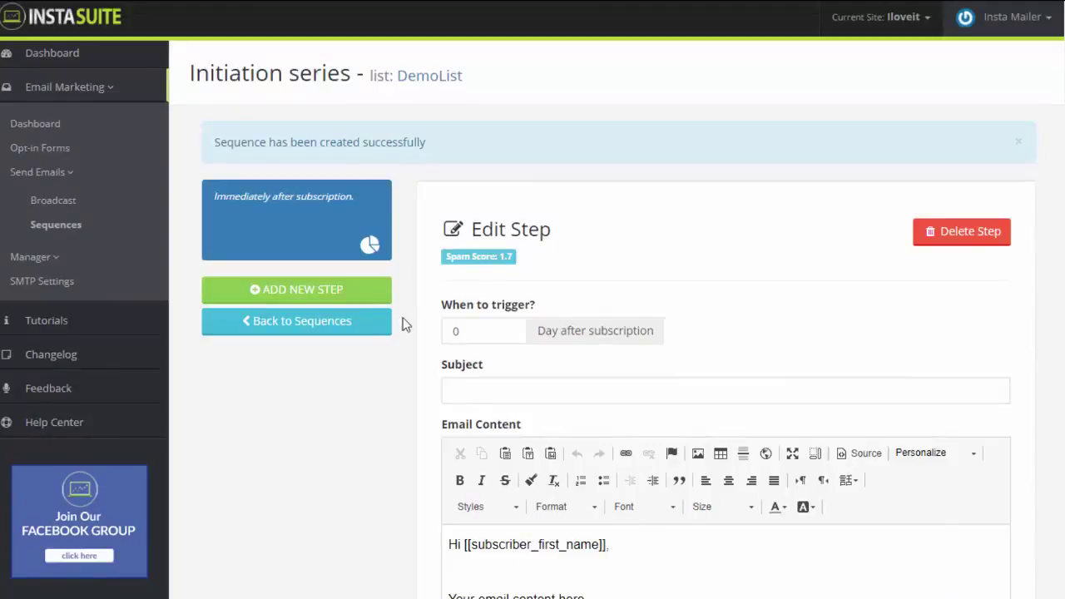
View the report of the sequence step, and return to the overview of mailing lists
click(369, 247)
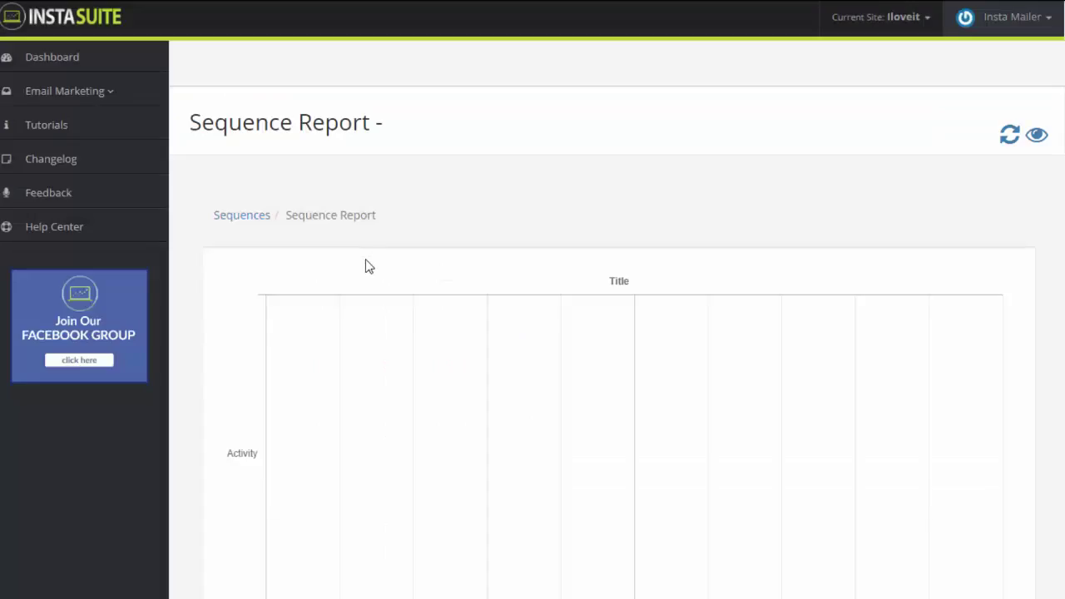
click(117, 98)
click(71, 175)
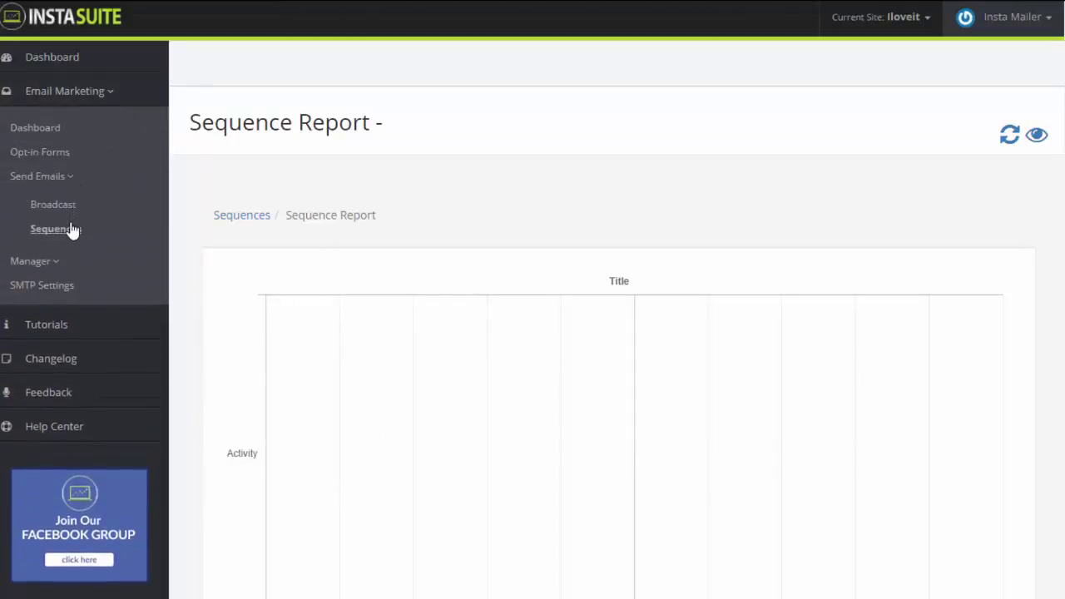
click(55, 262)
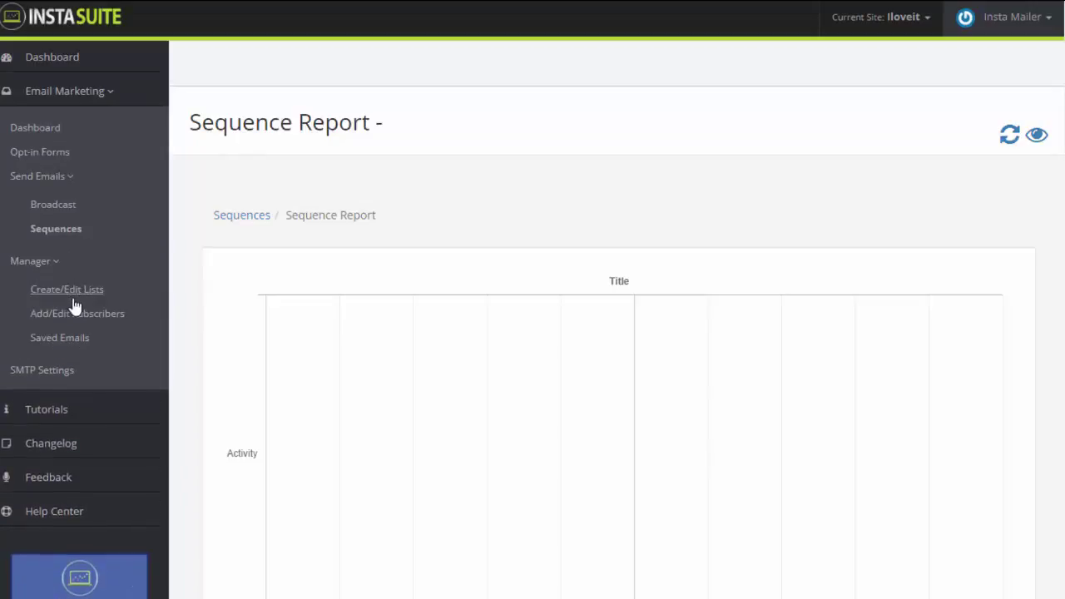
click(86, 293)
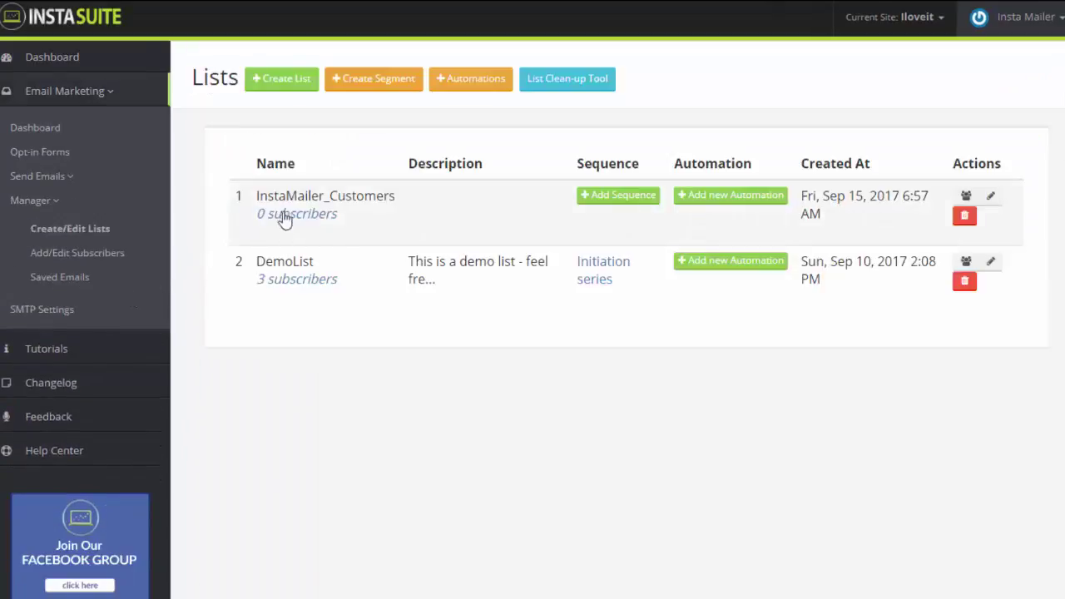
Start a new segment and select InstaMailer_Customers as the list to segment
click(371, 80)
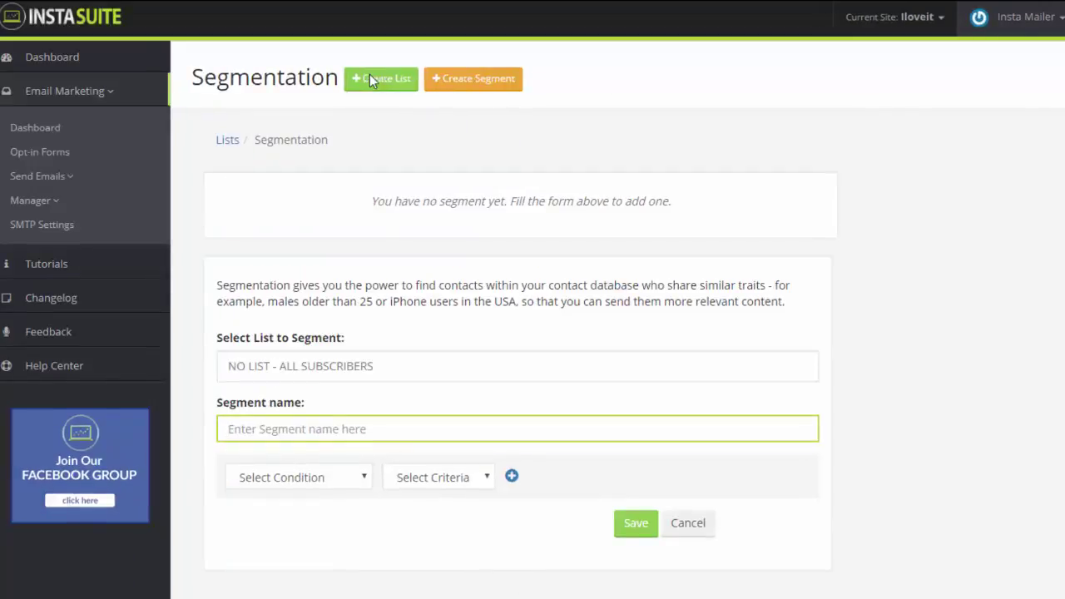
click(417, 362)
click(388, 426)
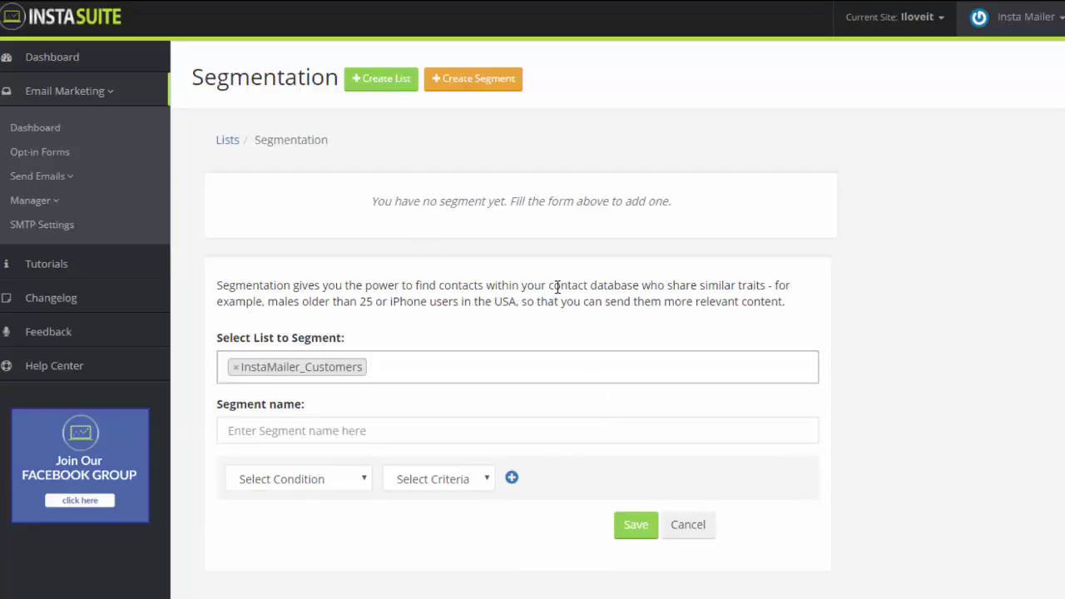
Set the segment condition to Opened/Didn't open with the criteria Didn't open for the "Welcome to InstaMailer" broadcast
click(314, 488)
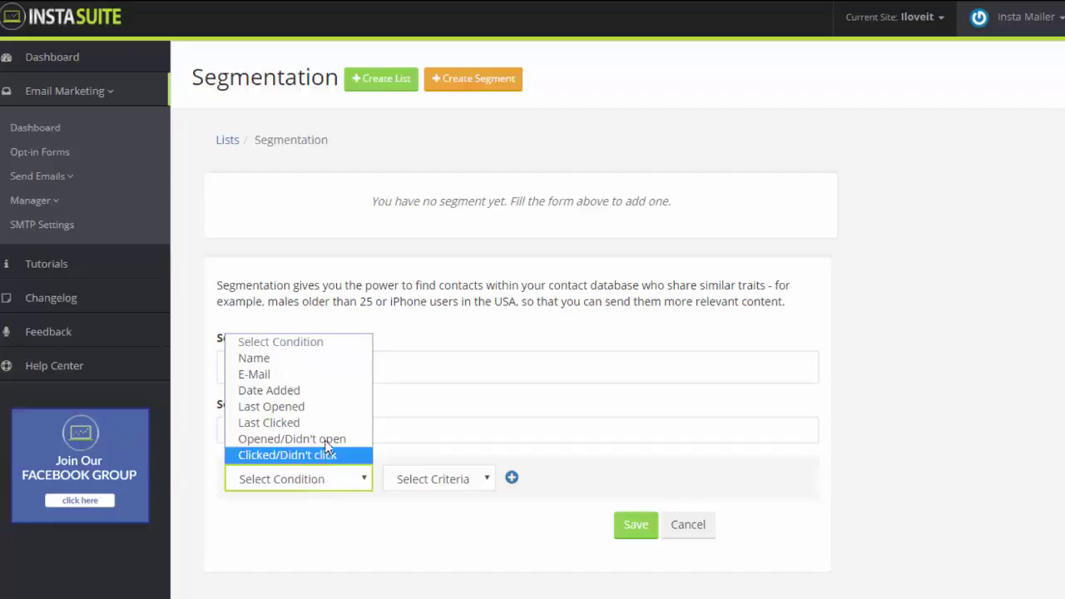
click(291, 438)
click(444, 484)
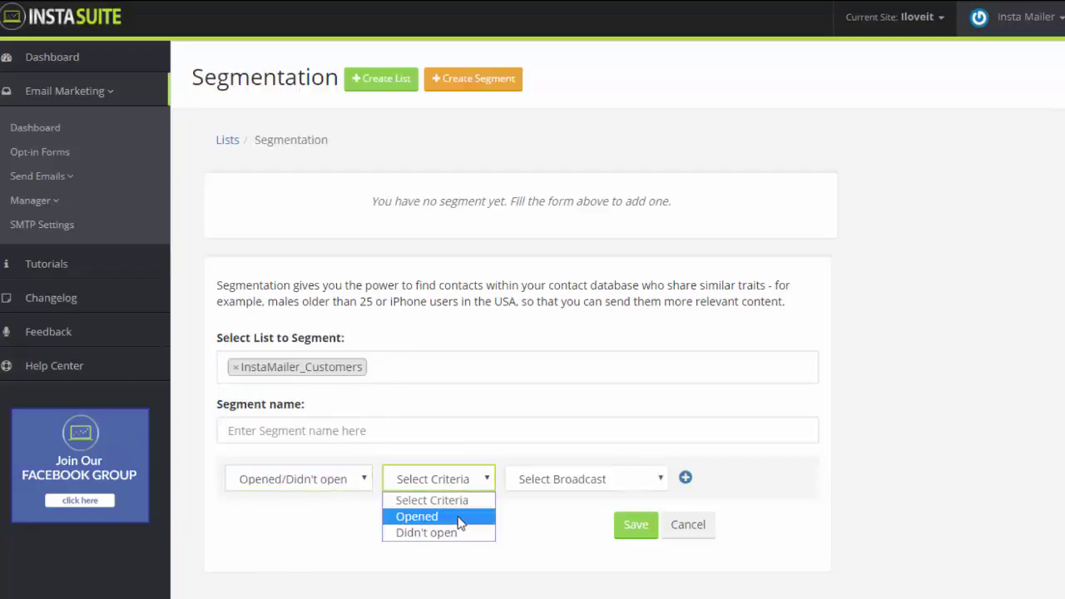
click(465, 533)
click(556, 485)
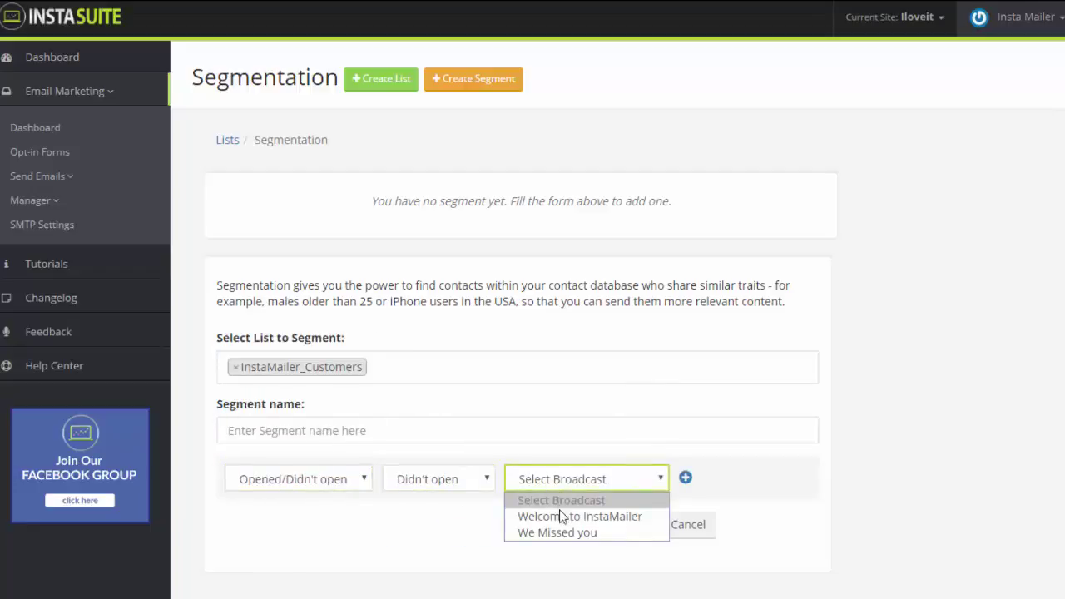
click(562, 516)
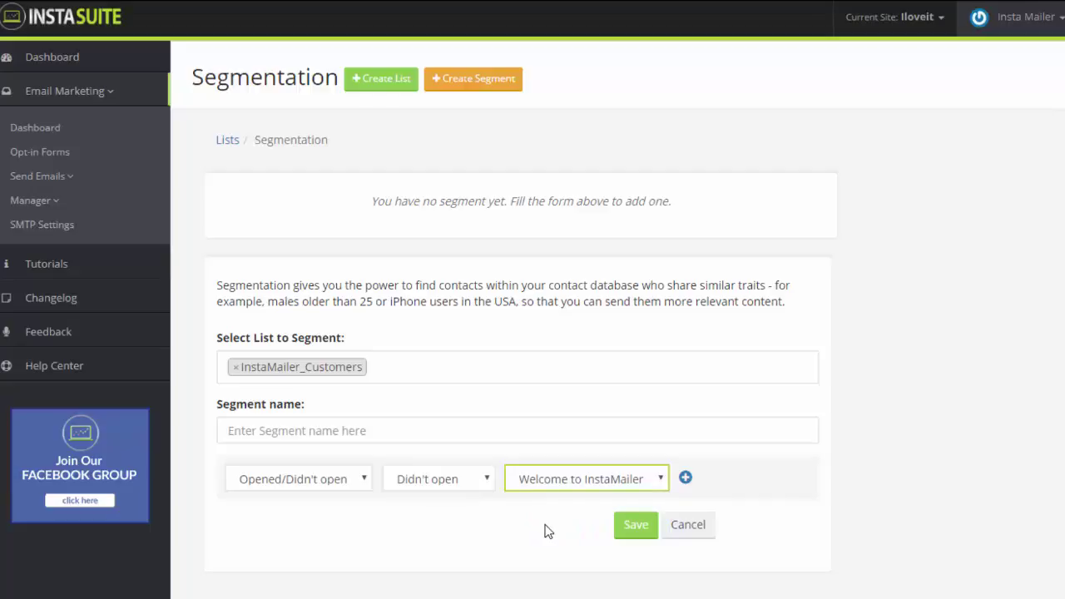
click(548, 531)
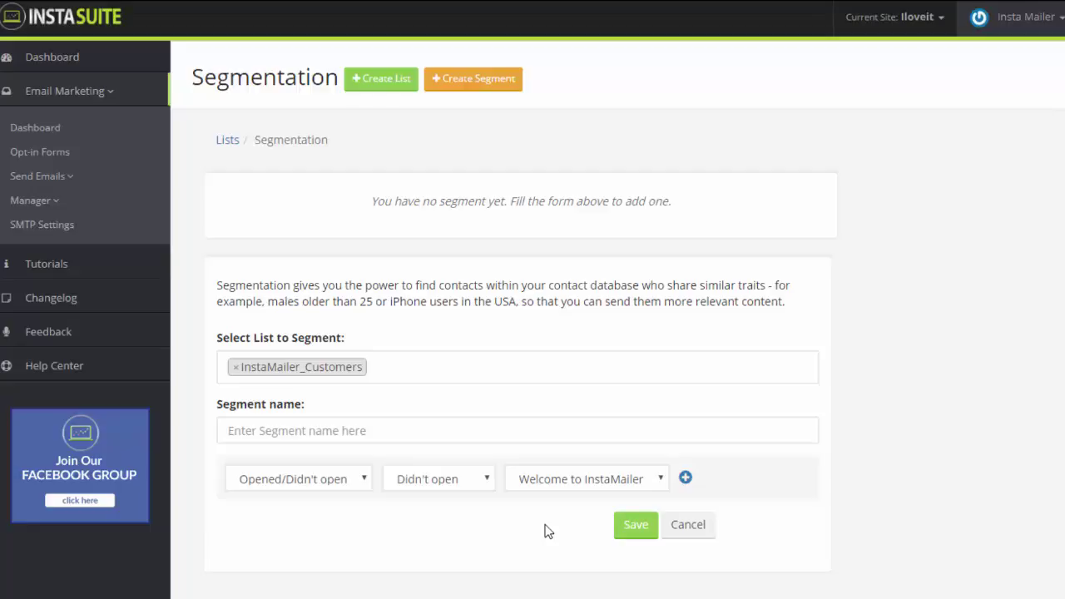
Start a new mail automation for the InstaMailer_Customers list, triggered by the event "On subscriber added."
click(54, 204)
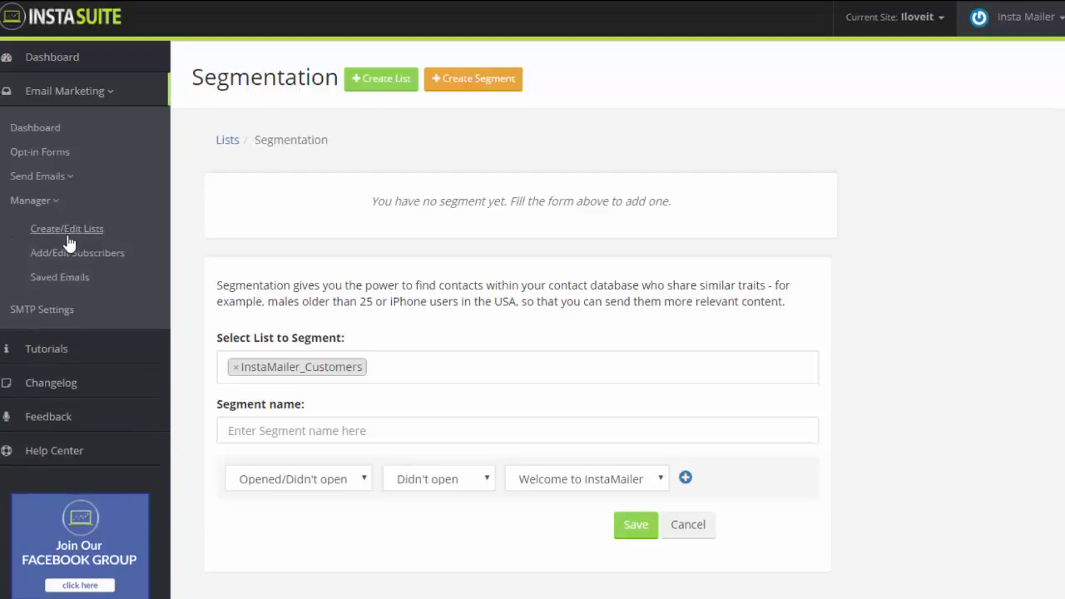
click(69, 240)
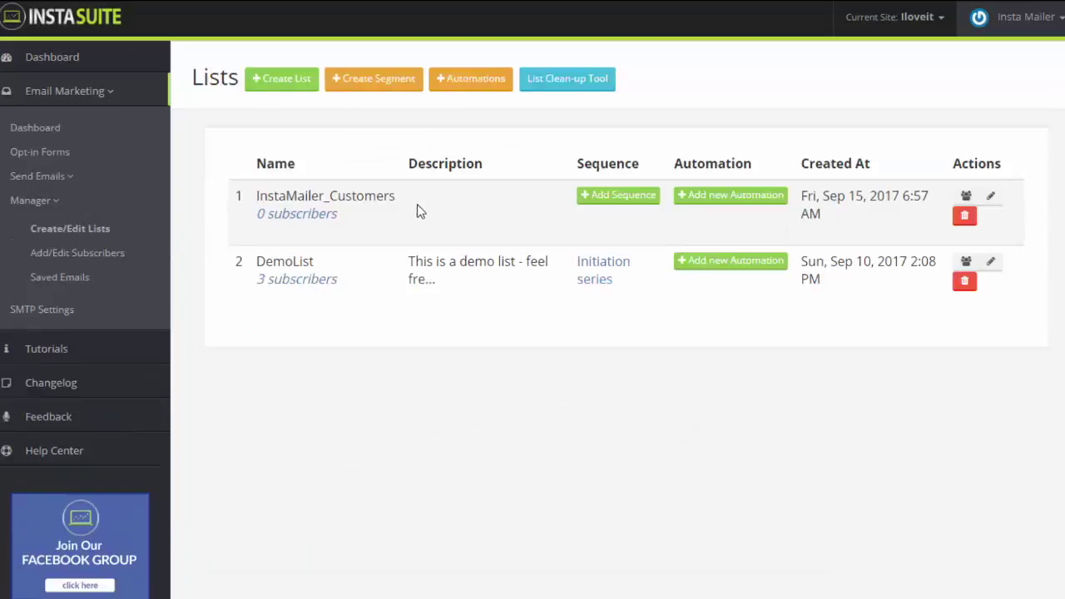
click(472, 92)
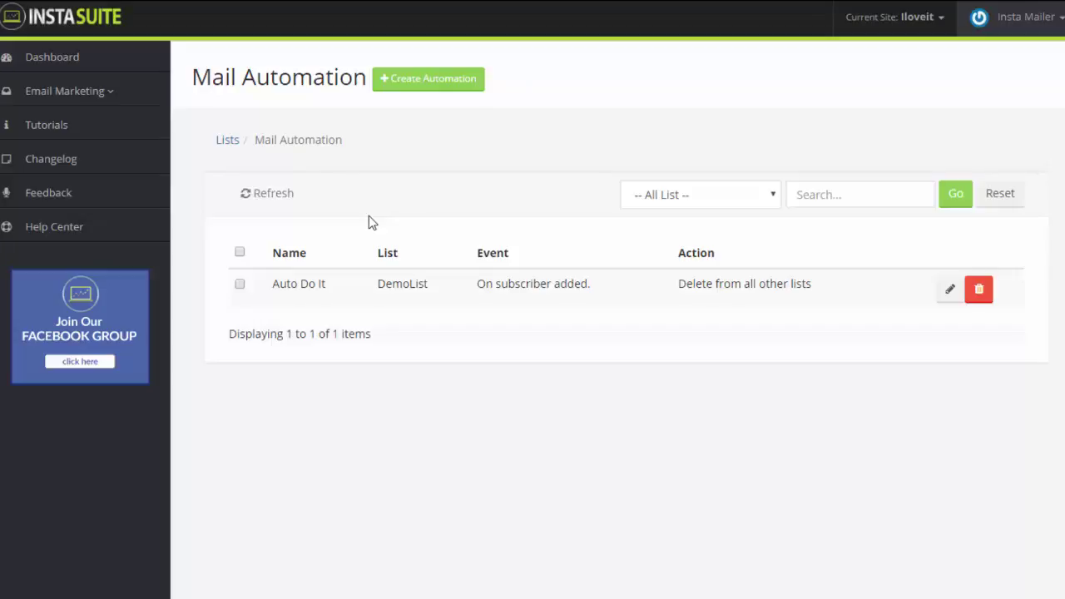
click(427, 78)
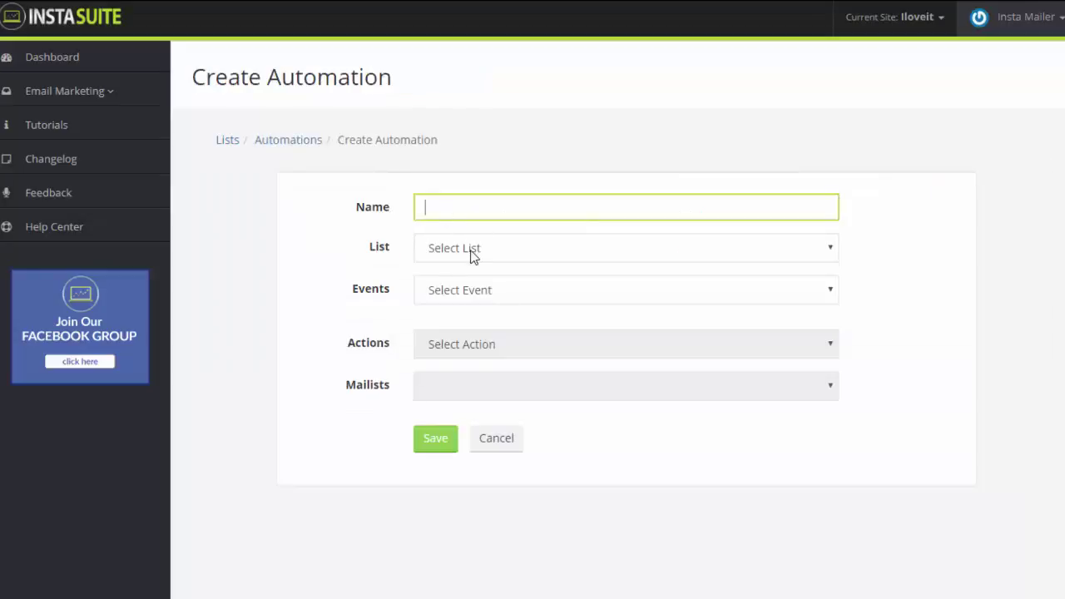
click(471, 254)
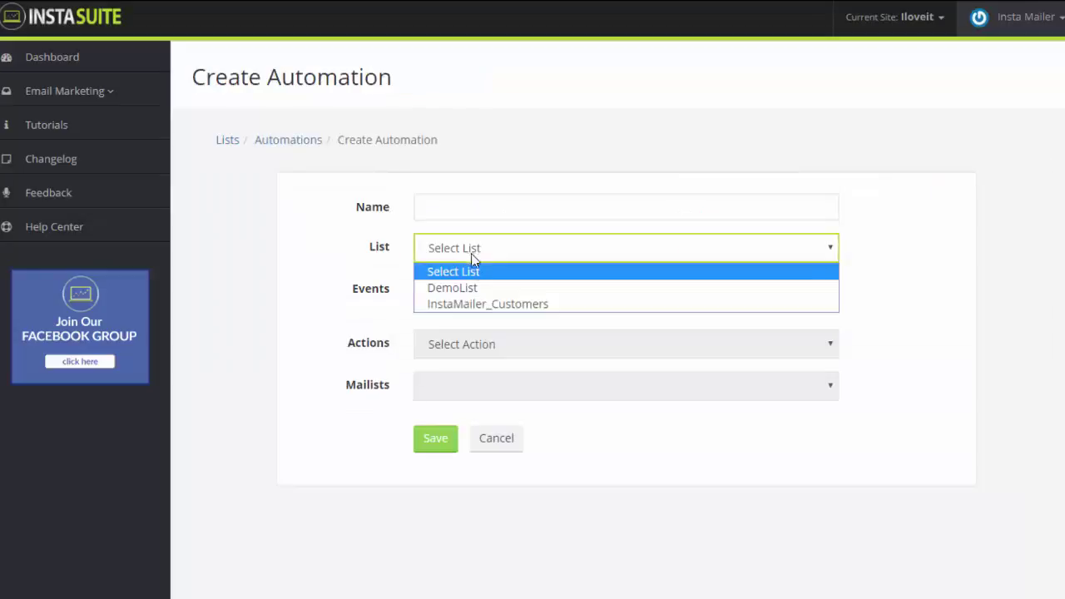
click(480, 305)
click(473, 297)
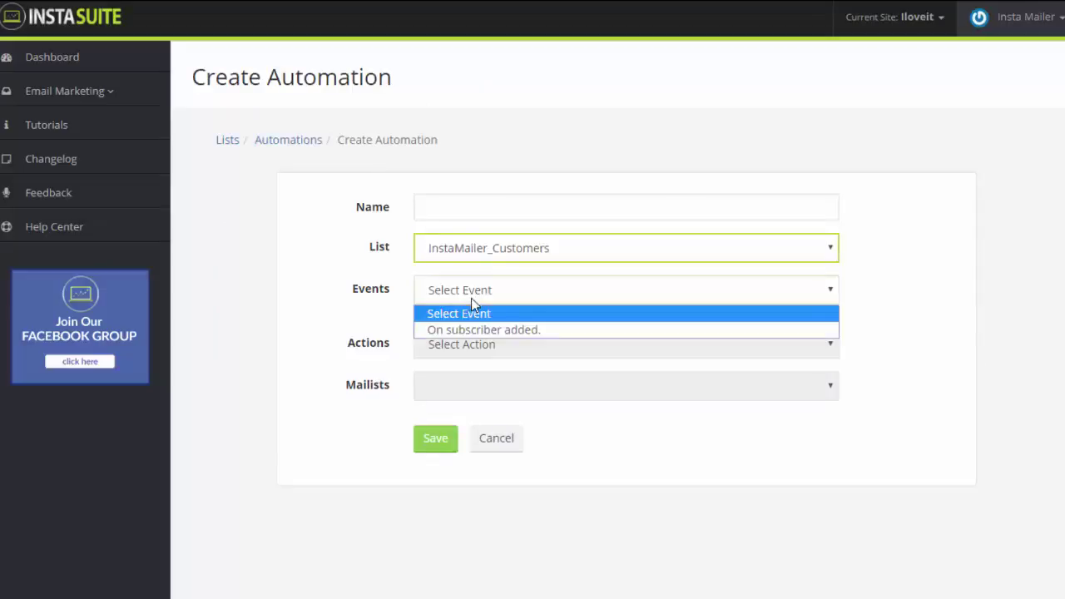
click(481, 331)
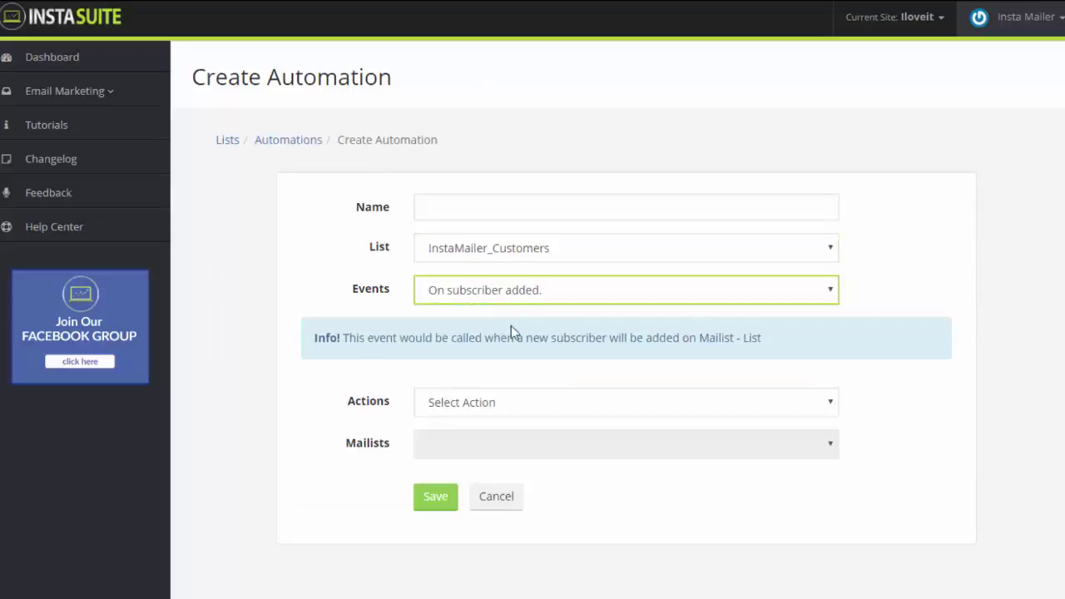
Set the automation's action to Delete from selected lists, with DemoList as the affected mailing list
click(499, 402)
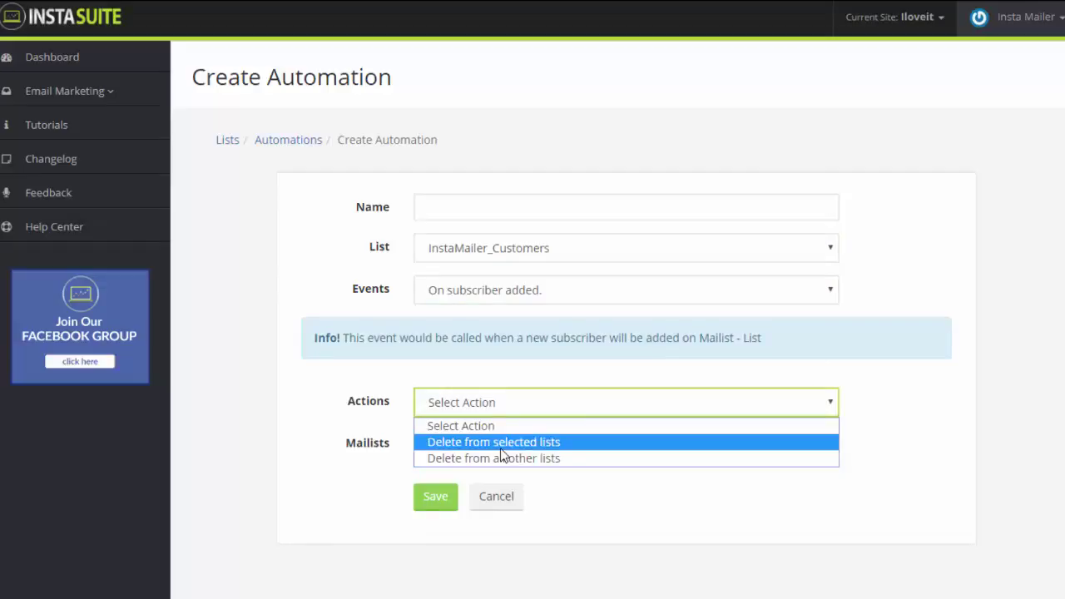
click(530, 452)
click(521, 447)
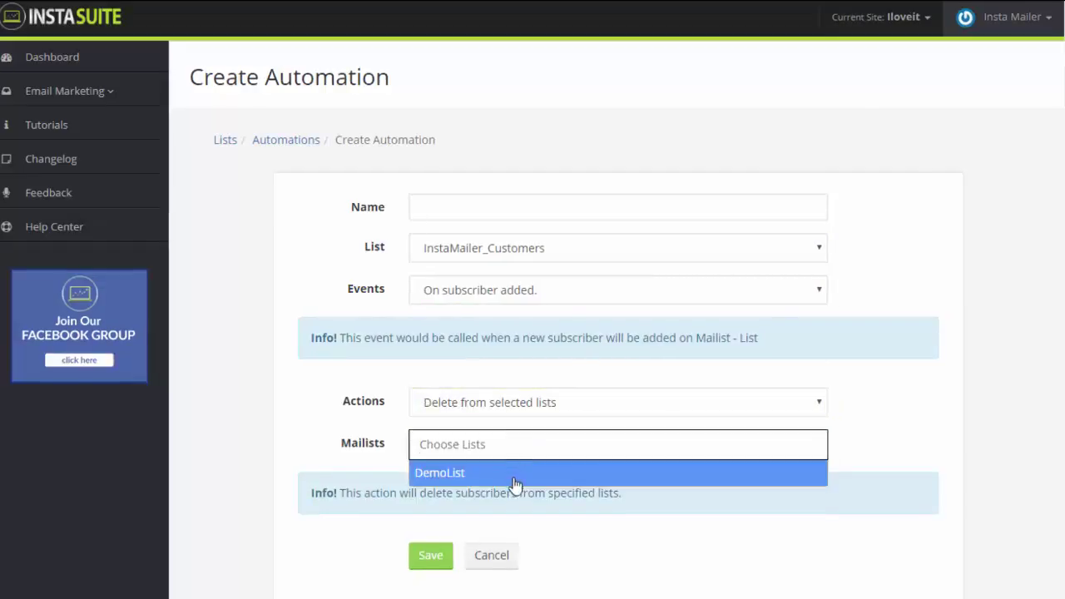
click(503, 471)
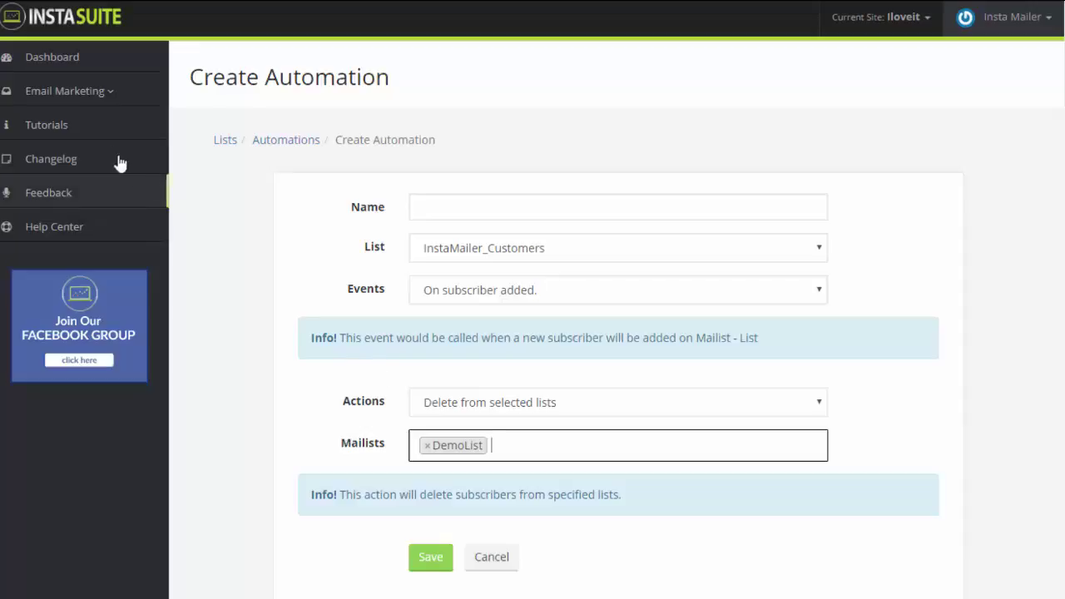
Start the List Clean-up Tool from the lists overview, with action Move for subscribers matching Not Opened OR clicked
click(98, 90)
click(71, 201)
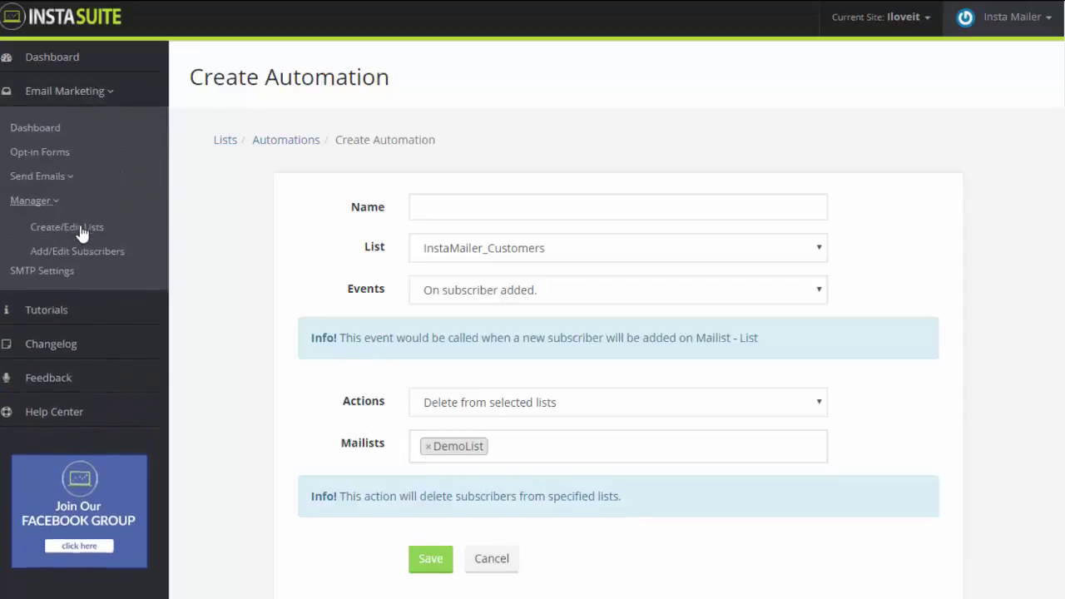
click(85, 234)
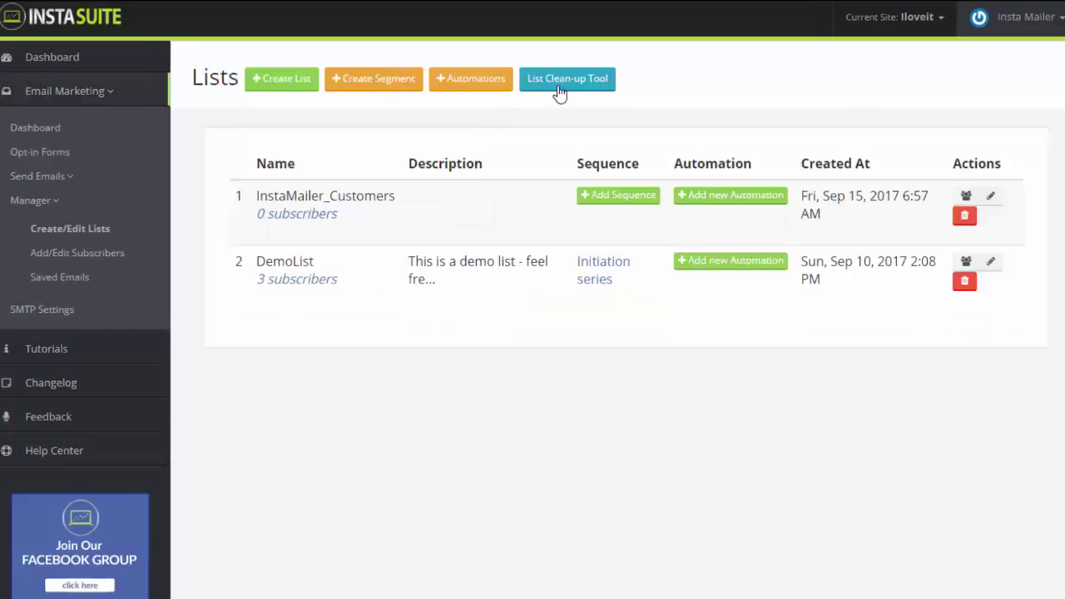
click(560, 92)
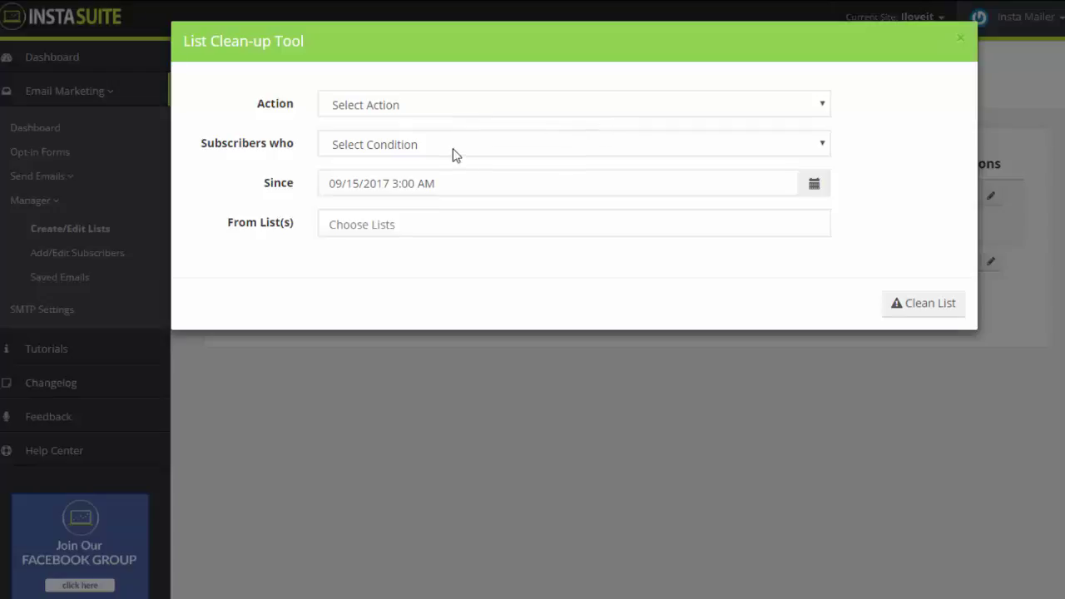
click(425, 115)
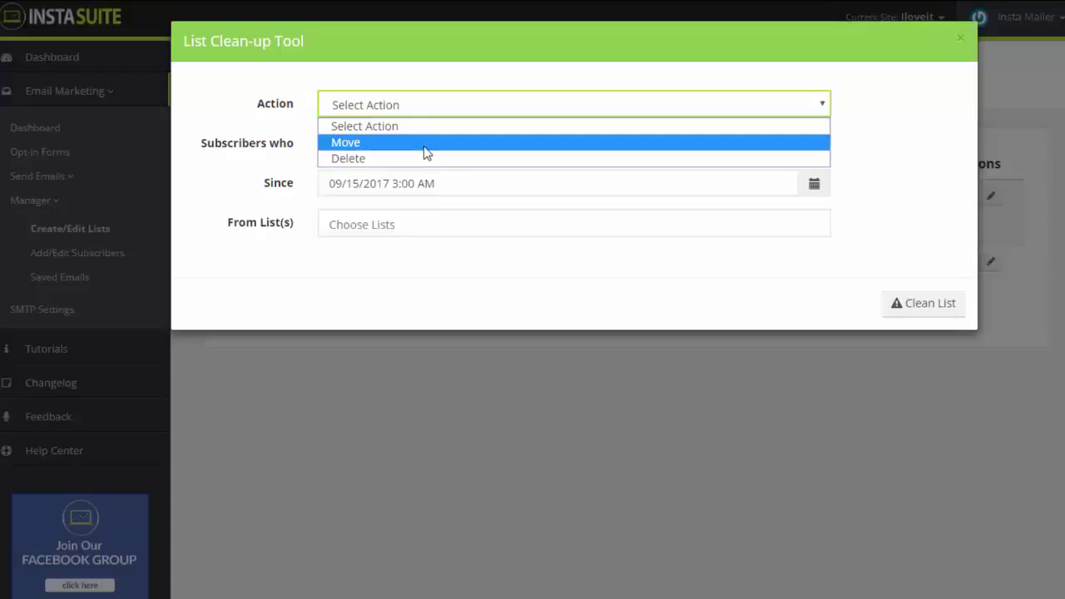
click(424, 146)
click(415, 149)
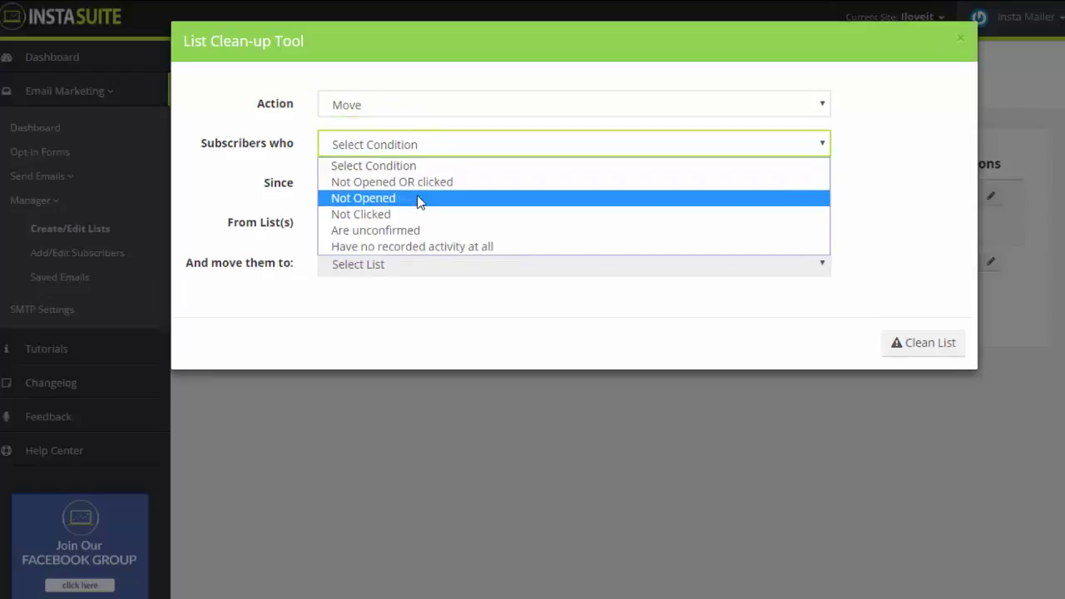
click(422, 182)
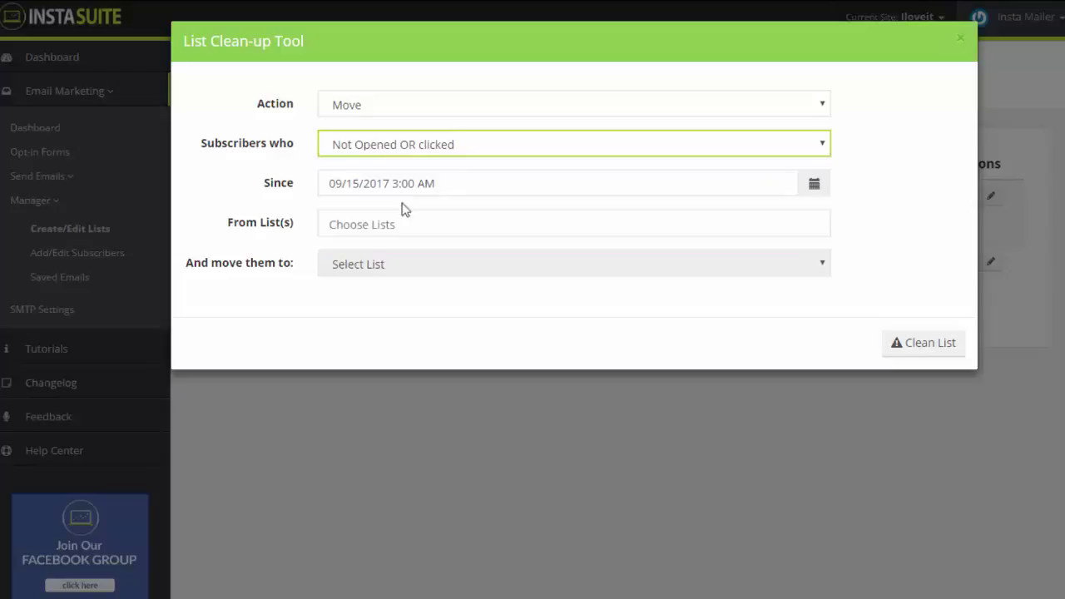
Choose InstaMailer_Customers as the clean-up source and DemoList as the destination, and close the tool without cleaning
click(488, 213)
click(450, 275)
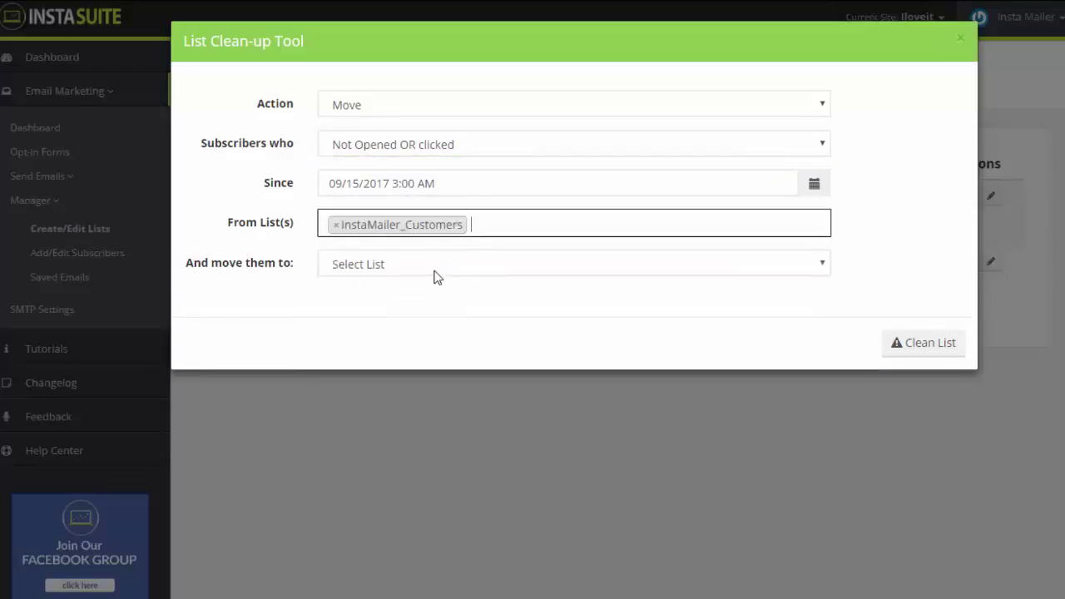
click(435, 273)
click(427, 304)
click(426, 321)
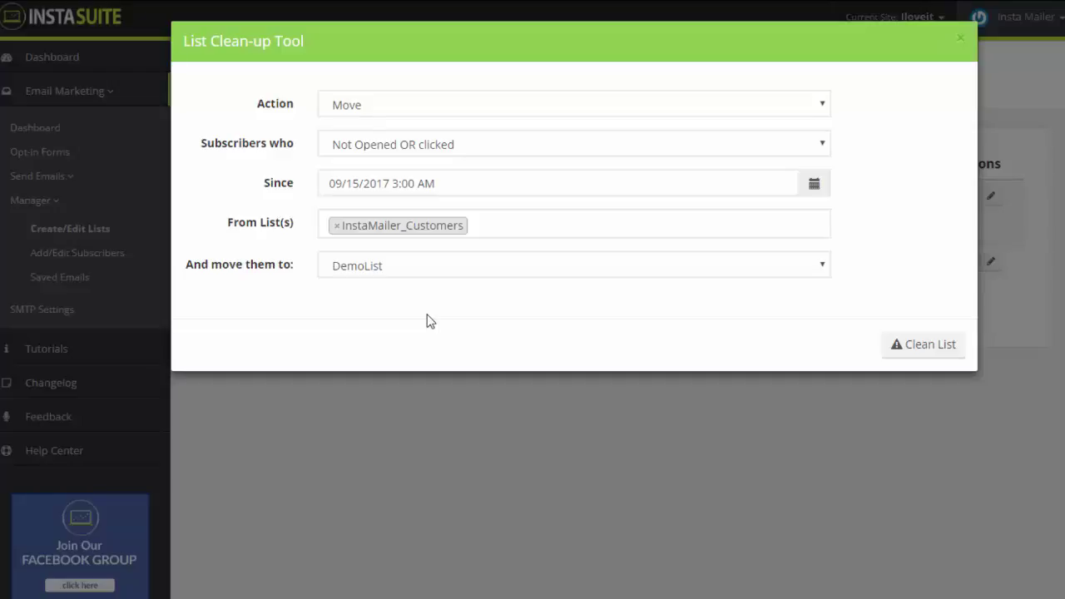
click(959, 38)
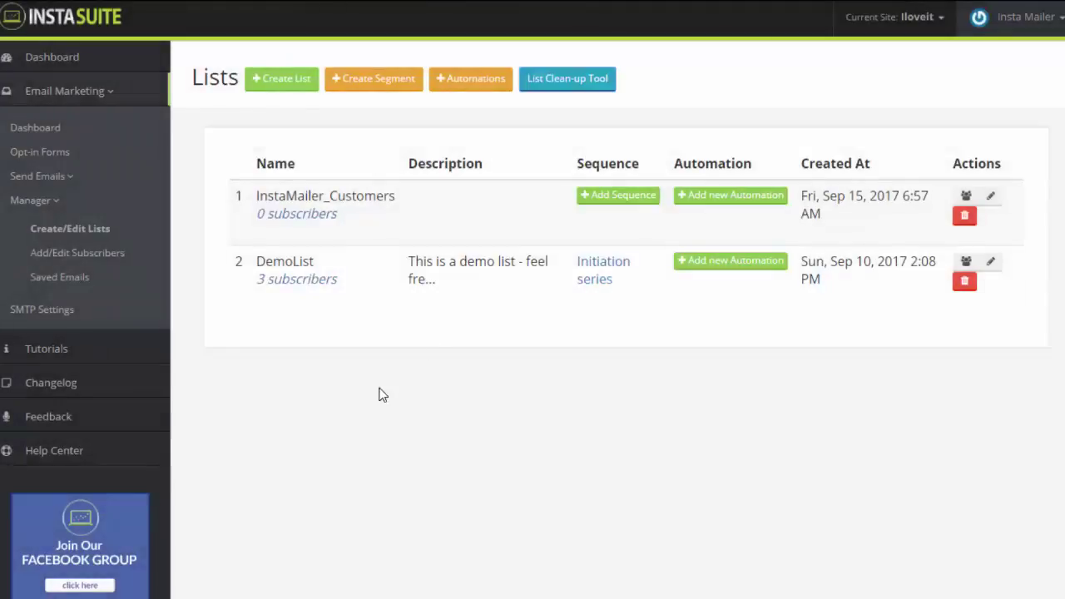
Open the subscriber import from the subscribers overview and compare the Manual and Upload CSV/TXT source types
click(78, 254)
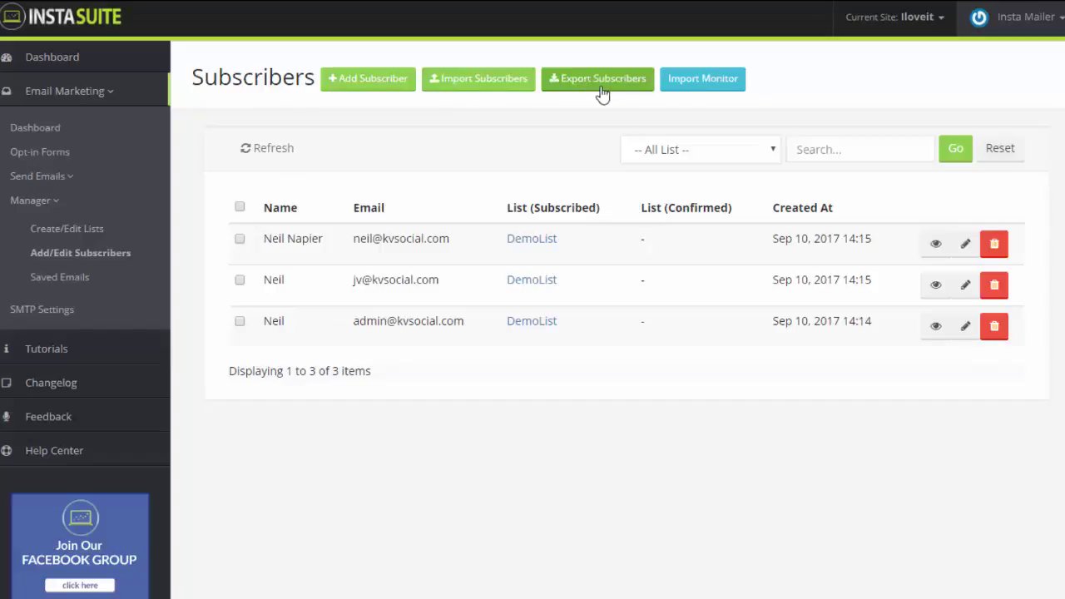
click(518, 90)
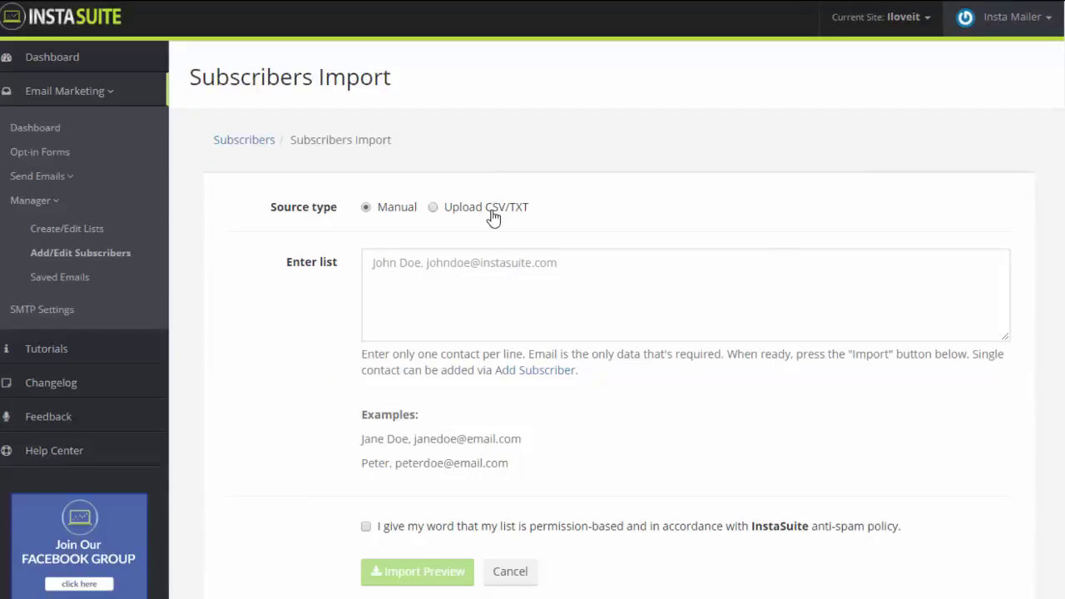
click(451, 286)
click(432, 207)
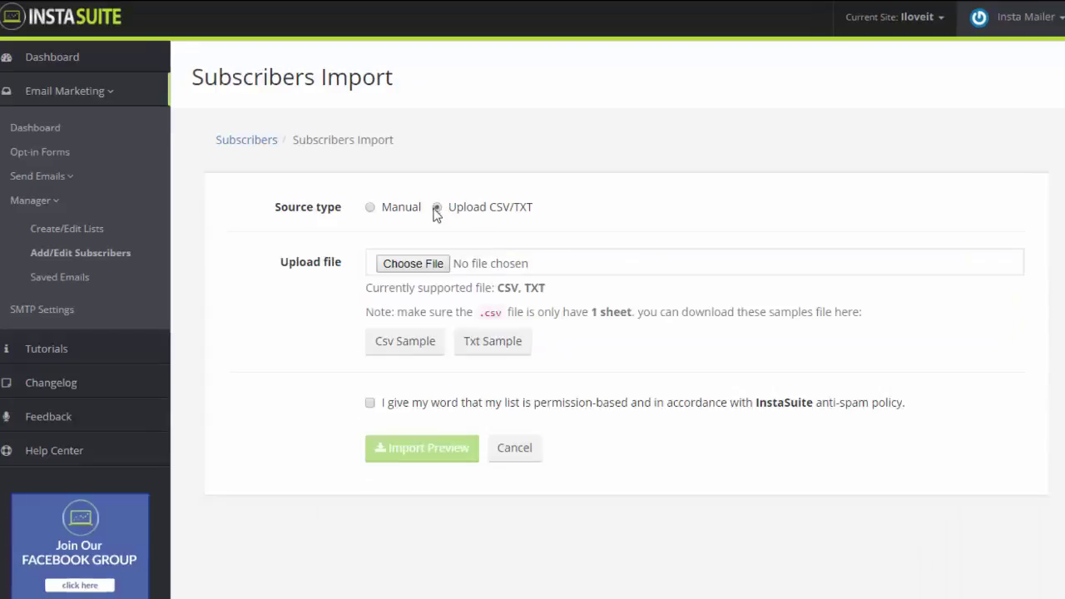
click(370, 208)
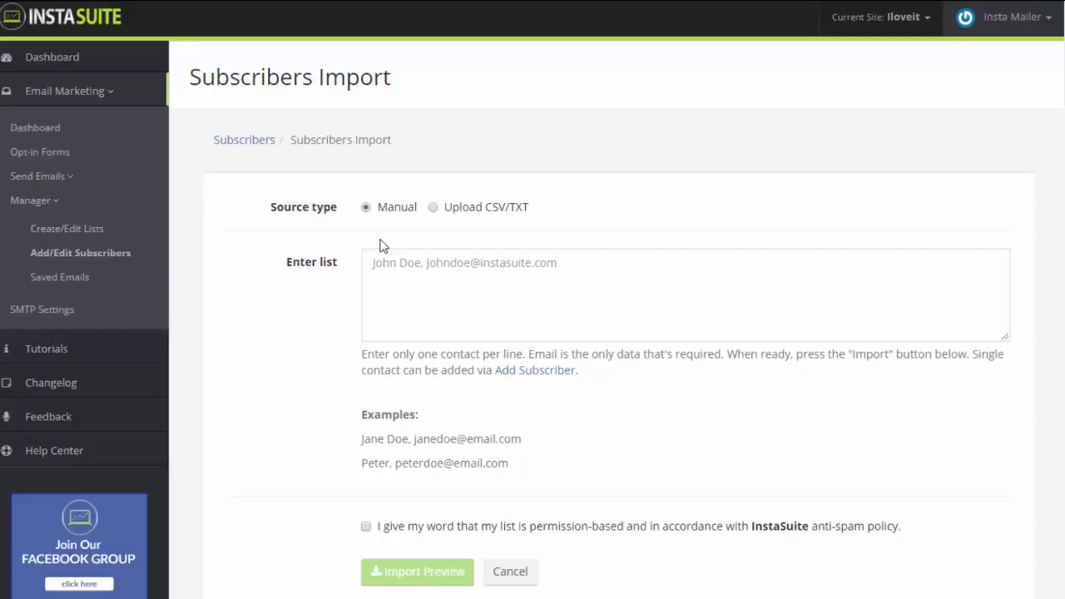
View the saved emails overview, and check the choices for the default SMTP in the SMTP settings
click(82, 284)
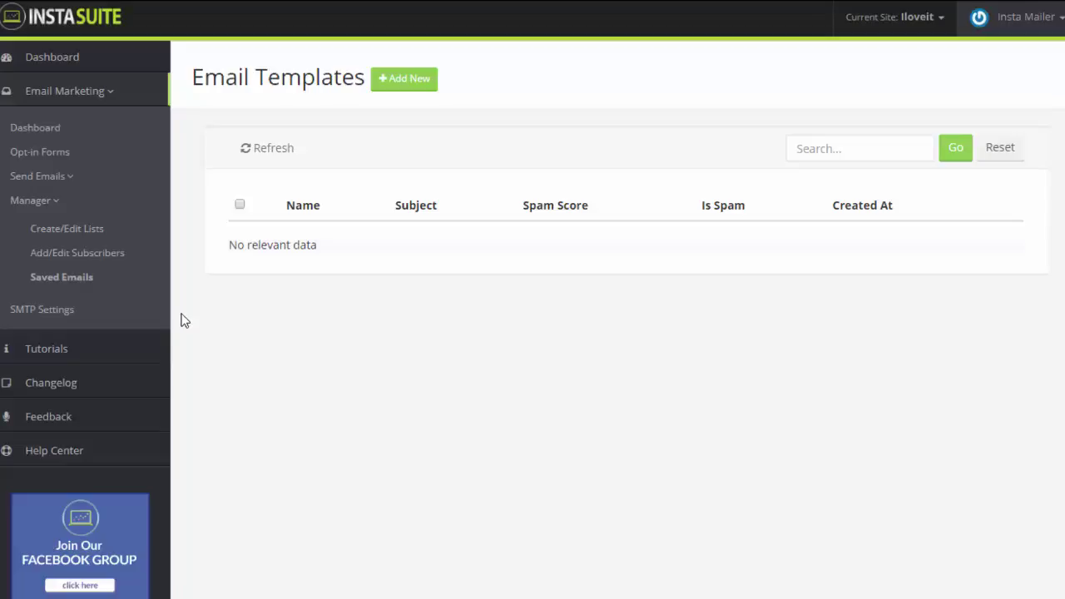
click(70, 323)
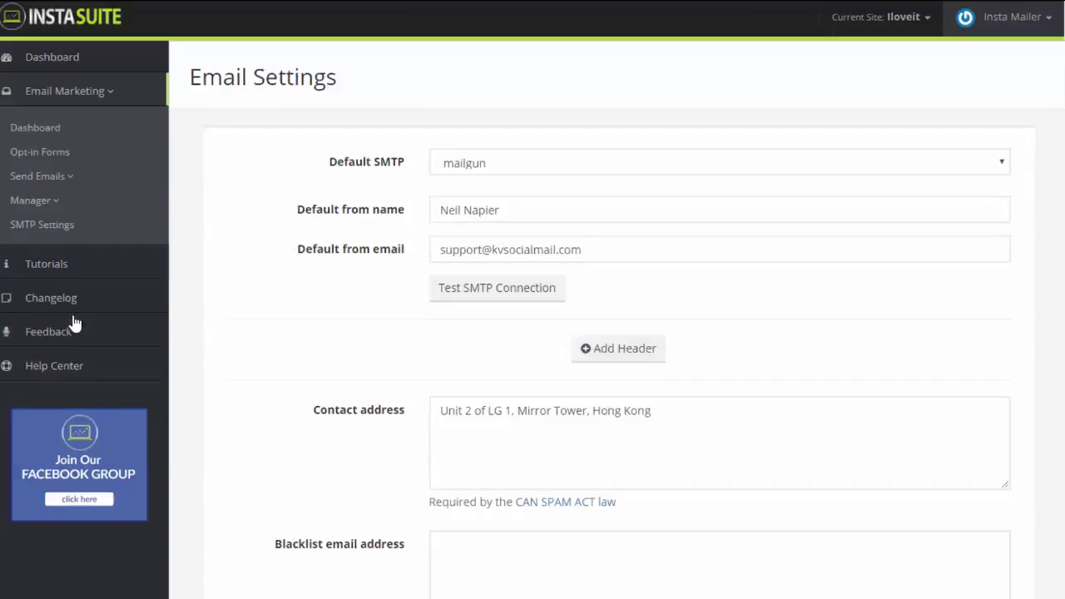
click(453, 167)
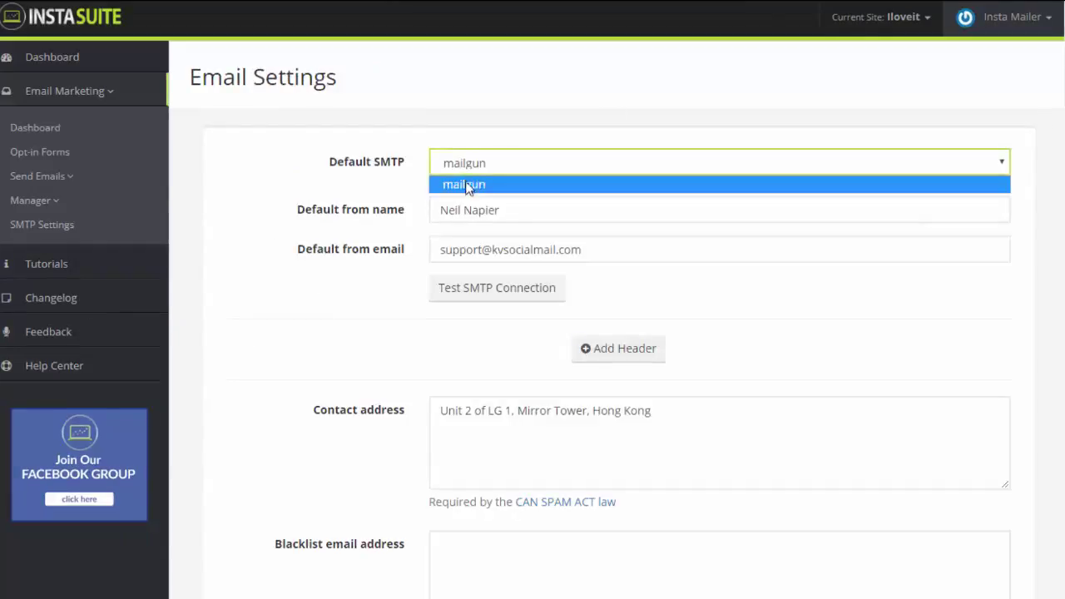
click(466, 190)
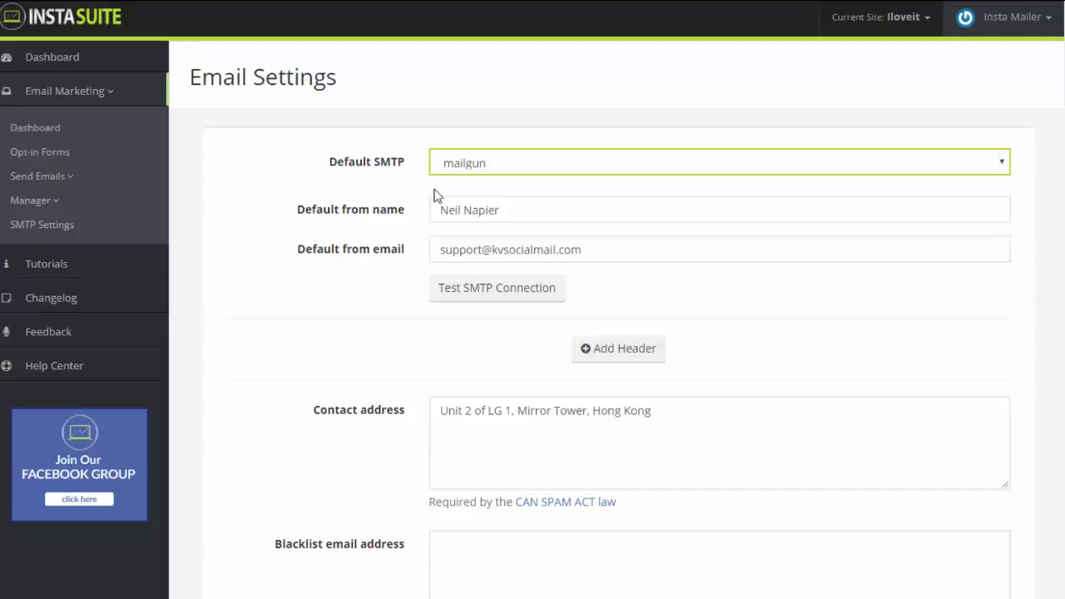
Examine the contact address, blacklist, re-subscription and role-based address blocking options in the email settings
scroll(449, 241, down, 4)
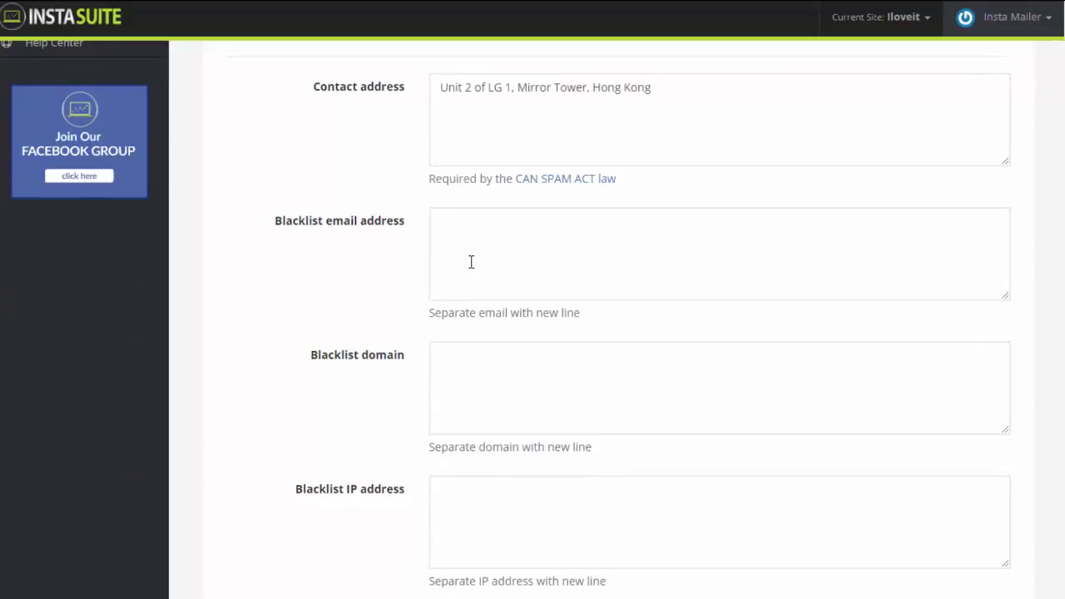
click(484, 386)
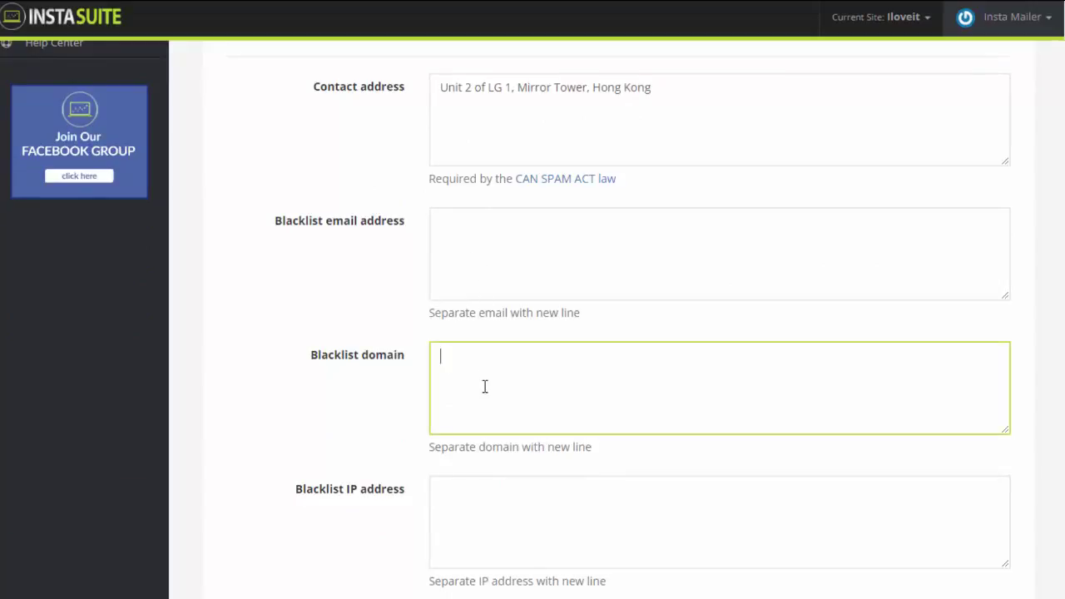
scroll(484, 387, down, 2)
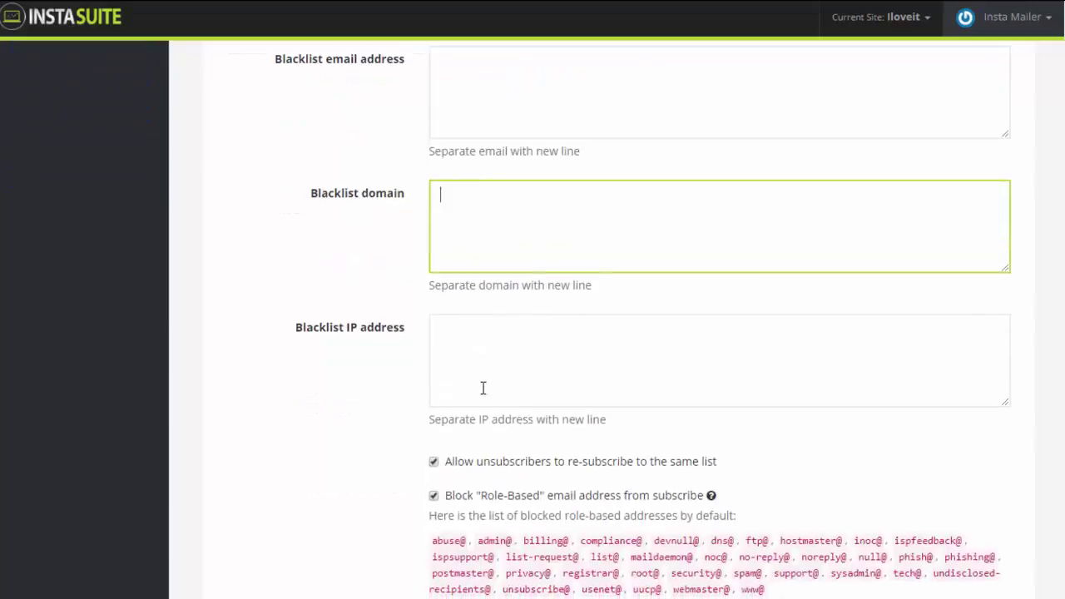
scroll(438, 387, down, 2)
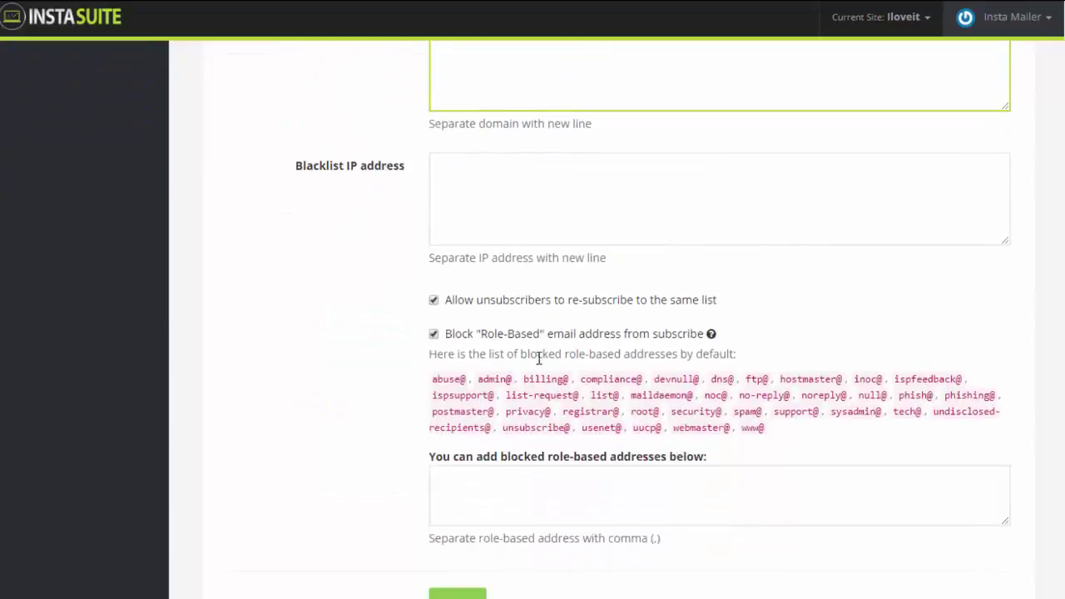
scroll(378, 383, up, 8)
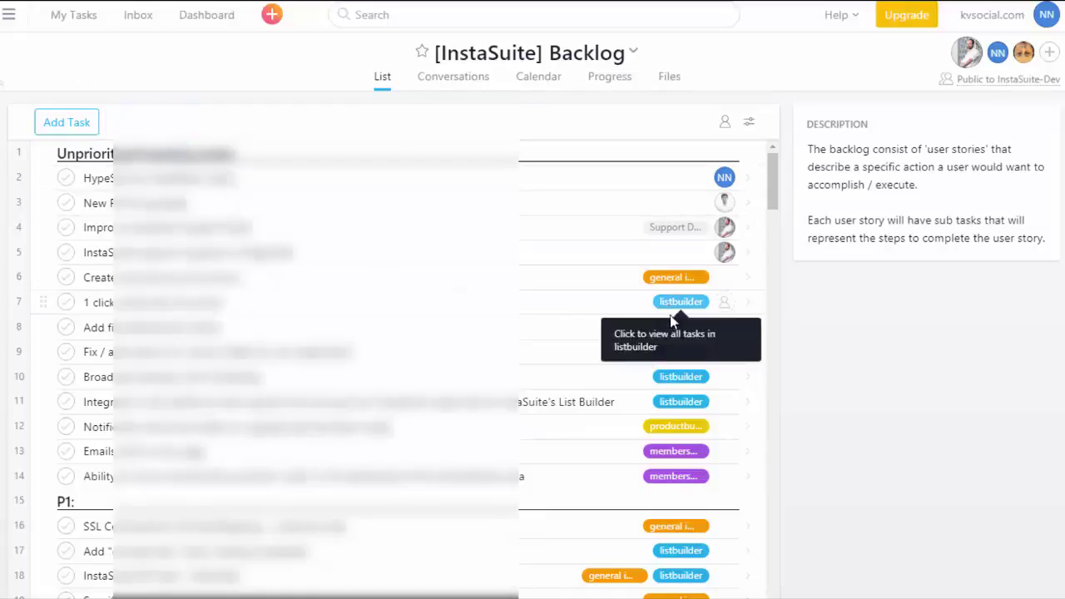
Look through the prioritized tasks in the [InstaSuite] Backlog project and return to the start of the list
scroll(657, 331, down, 6)
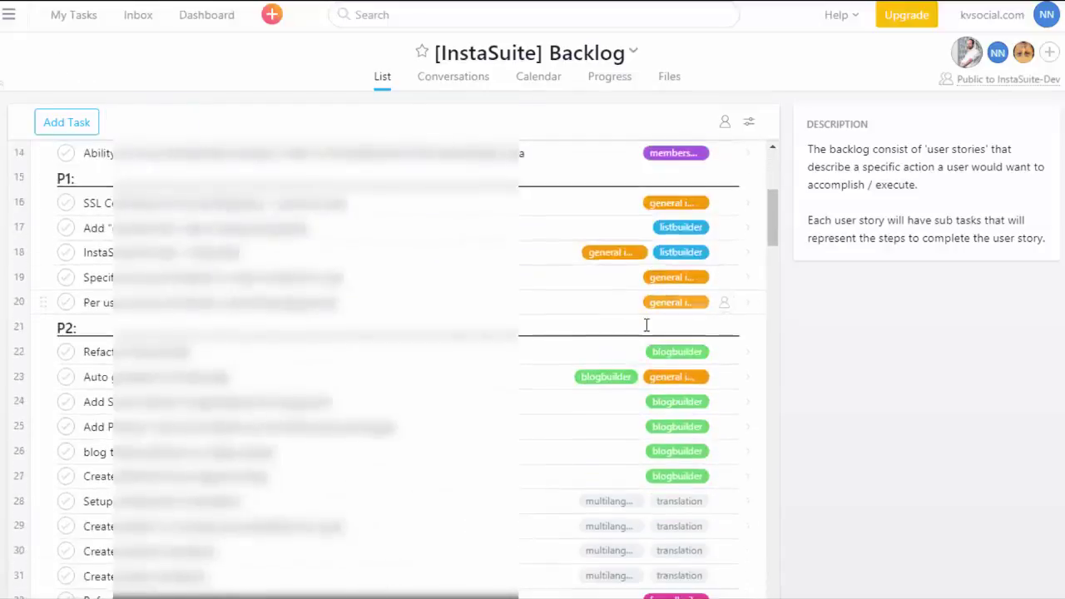
scroll(637, 329, down, 4)
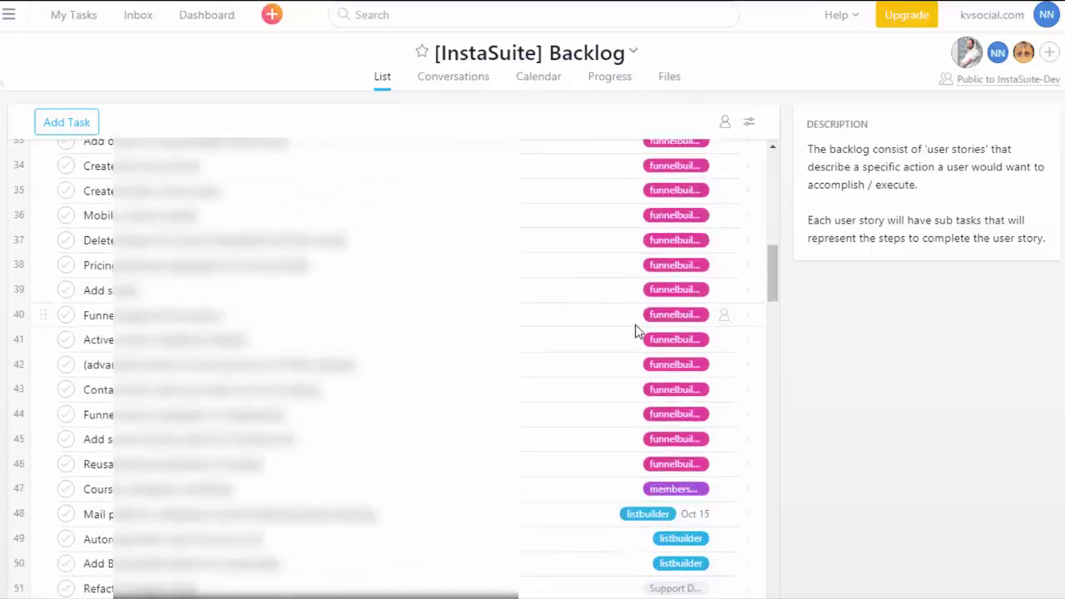
scroll(637, 329, down, 2)
scroll(637, 324, up, 5)
scroll(636, 324, up, 7)
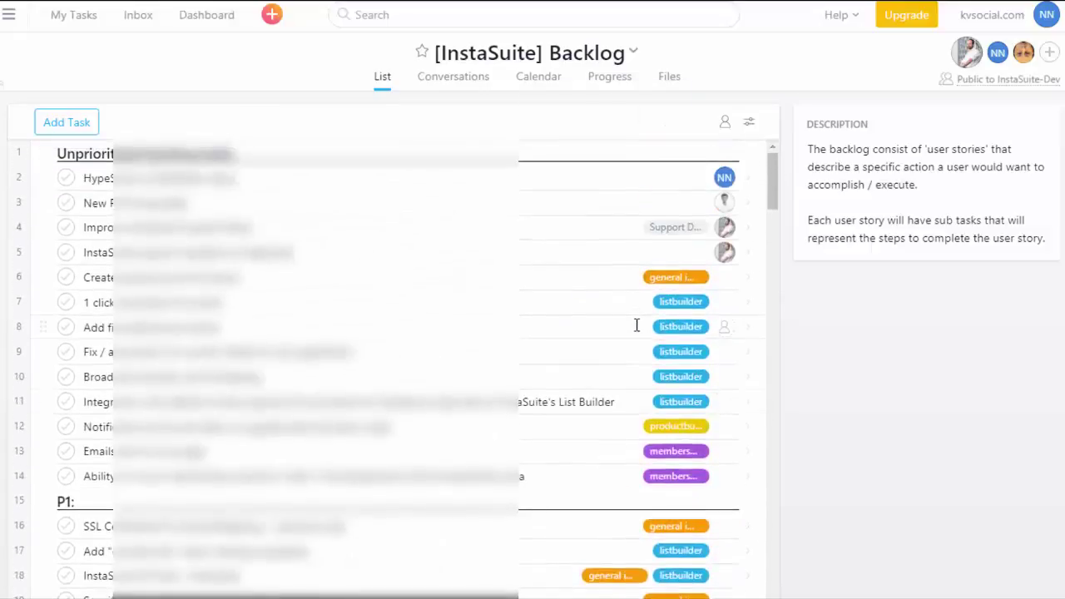